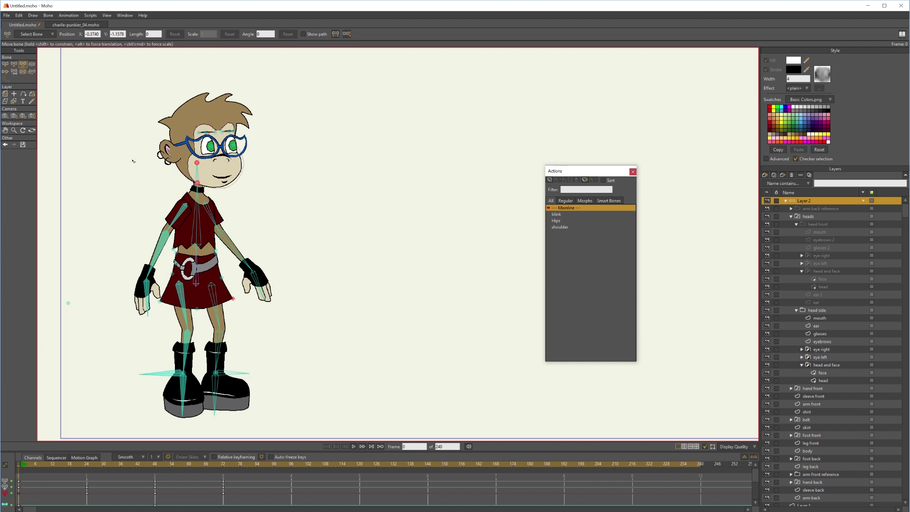
With the Select Bone tool active, zoom in and pan down to the character's legs and boots
click(5, 64)
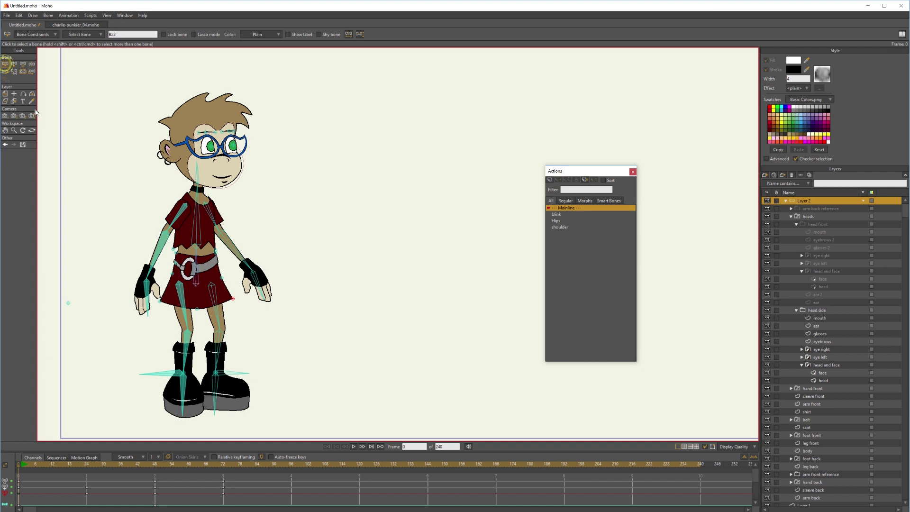
scroll(87, 197, up, 4)
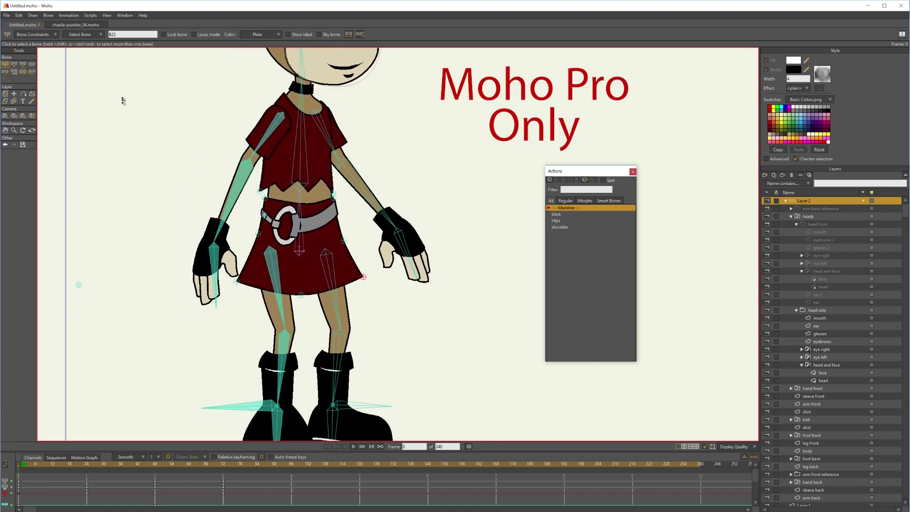
drag(123, 101, 117, 56)
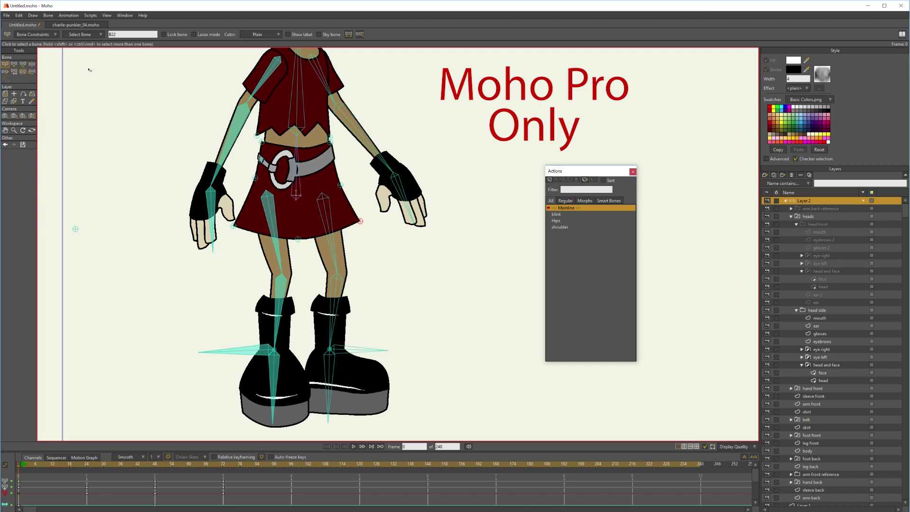
click(24, 64)
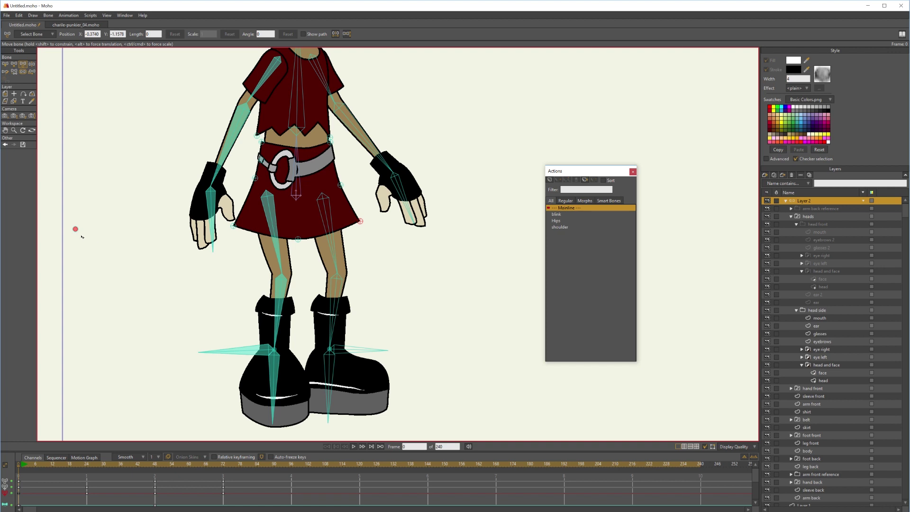
click(60, 220)
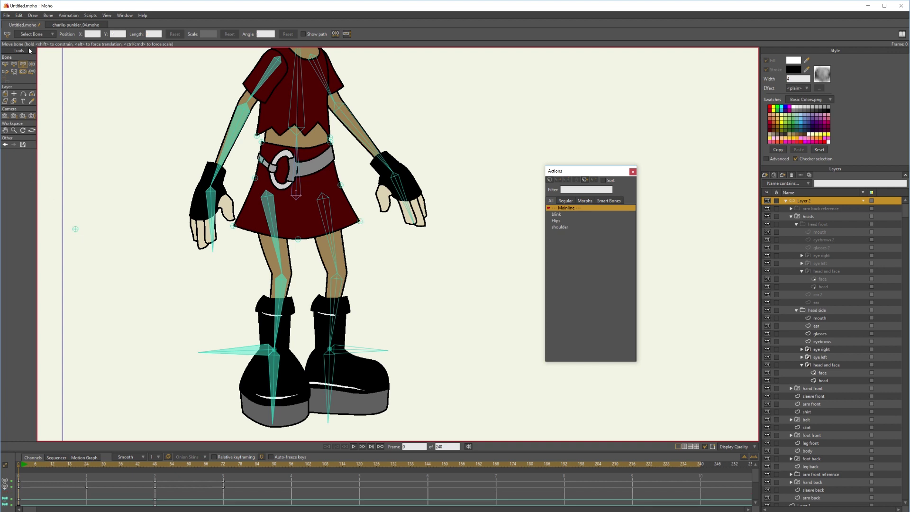
click(31, 65)
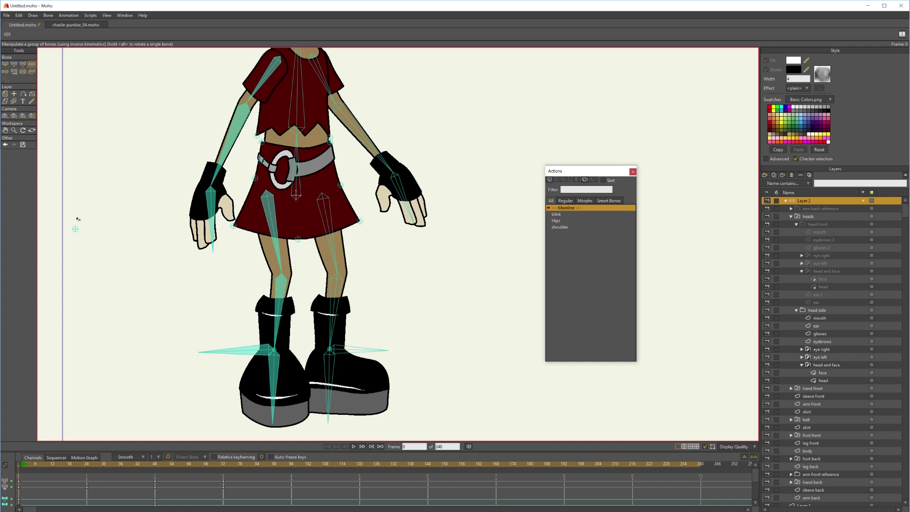
mouse_move(75, 229)
mouse_down()
mouse_move(73, 264)
mouse_move(83, 238)
mouse_move(96, 272)
mouse_move(91, 216)
mouse_move(87, 276)
mouse_move(87, 227)
mouse_up()
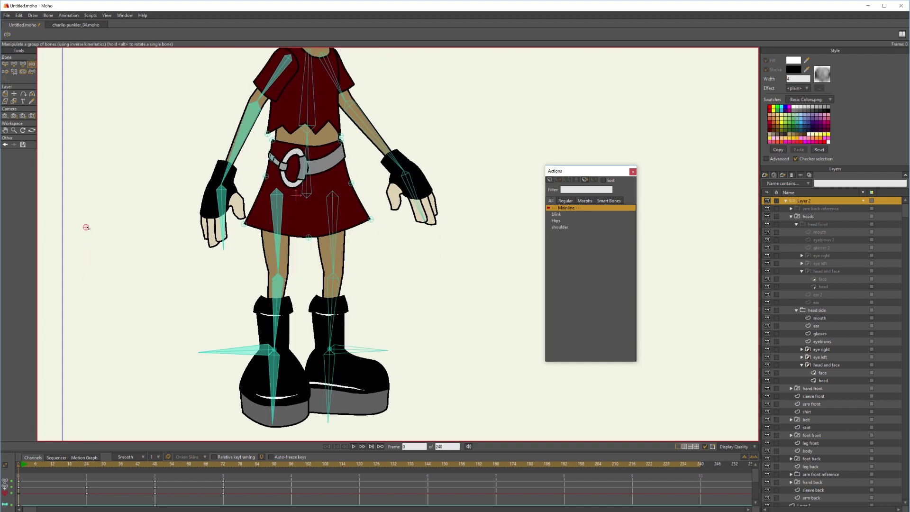
click(251, 353)
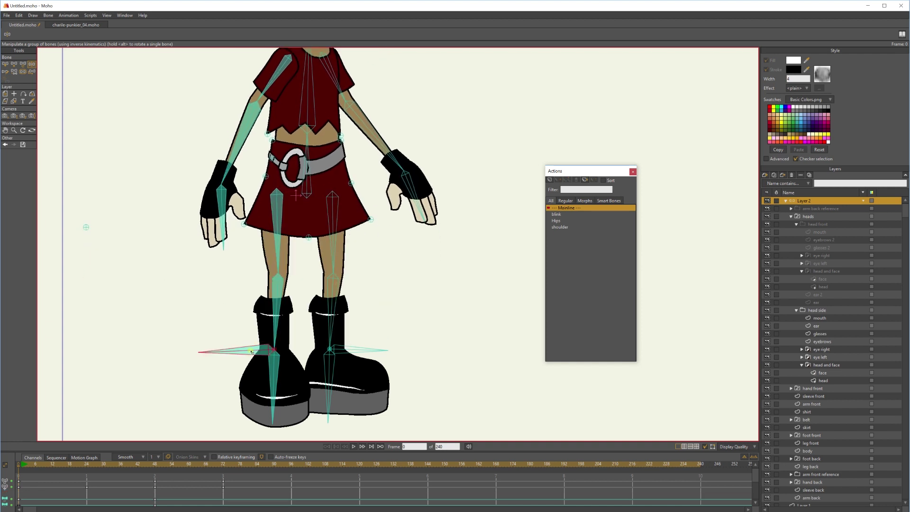
click(357, 350)
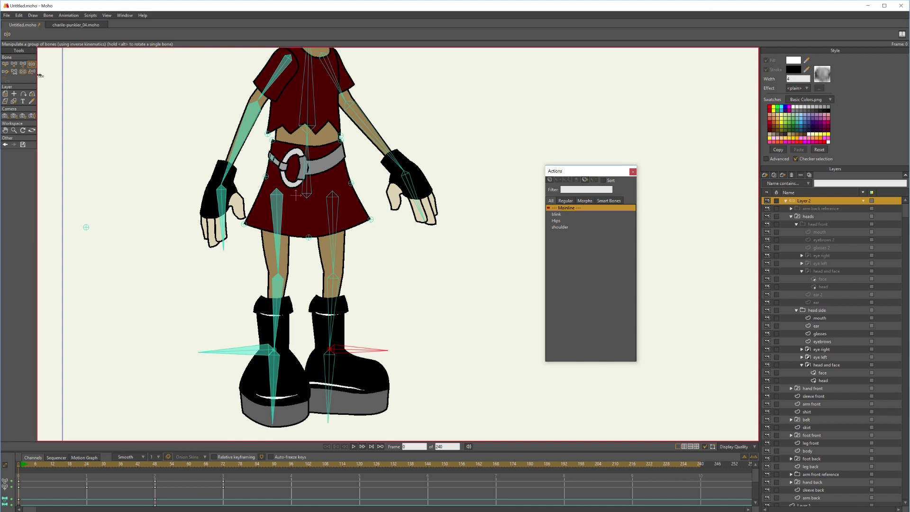
mouse_move(84, 229)
mouse_down()
mouse_move(89, 178)
mouse_move(86, 242)
mouse_move(97, 180)
mouse_move(96, 259)
mouse_move(92, 224)
mouse_up()
click(4, 64)
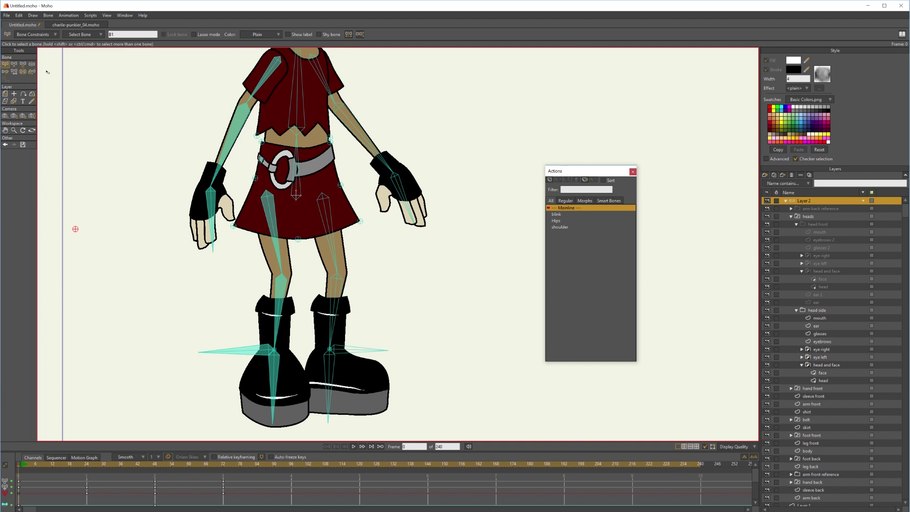
click(31, 64)
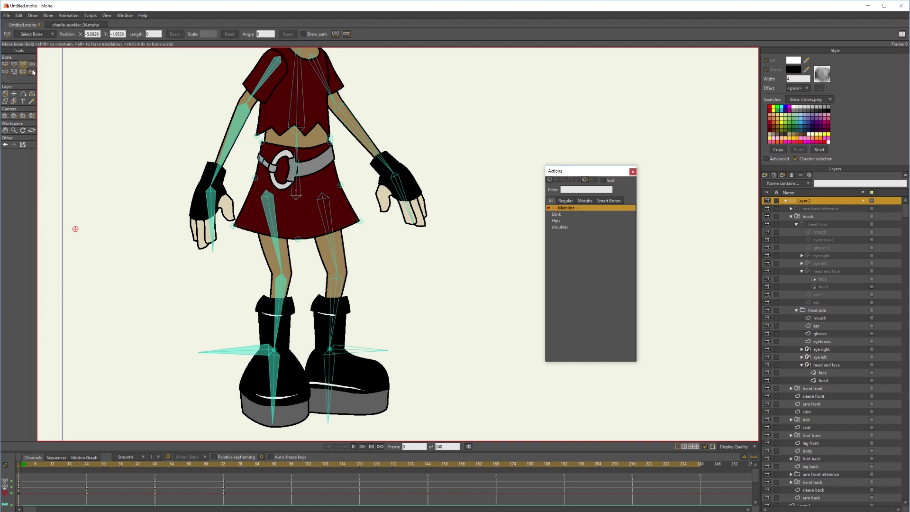
mouse_move(241, 342)
mouse_down()
mouse_move(237, 289)
mouse_move(236, 342)
mouse_up()
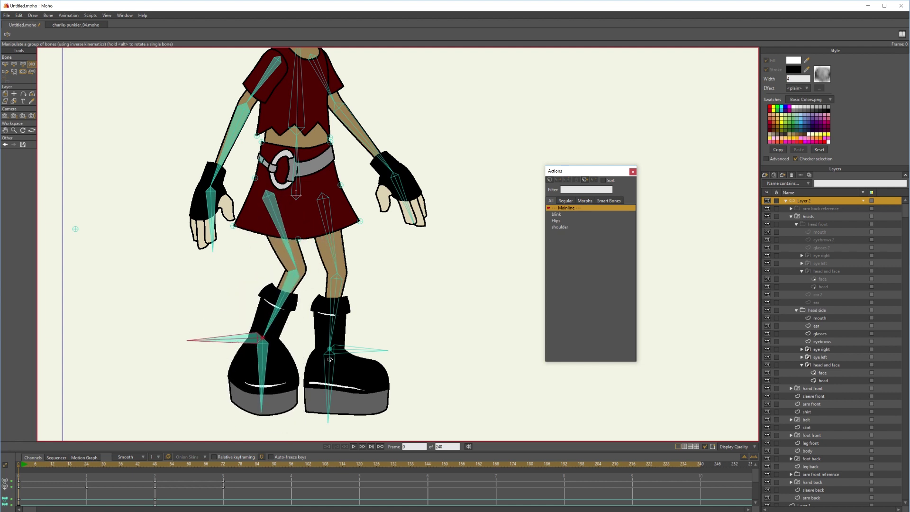
mouse_move(349, 350)
mouse_down()
mouse_move(368, 280)
mouse_move(375, 327)
mouse_move(341, 337)
mouse_move(363, 336)
mouse_move(365, 351)
mouse_up()
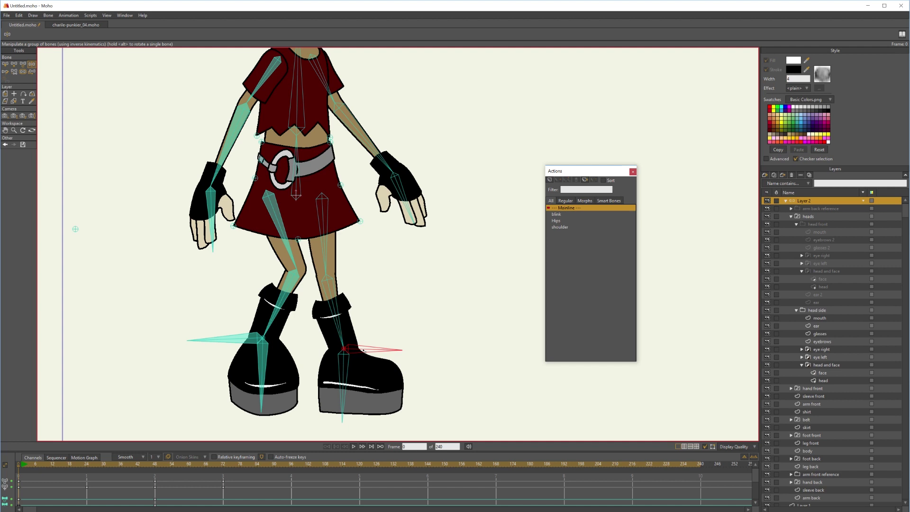
mouse_move(240, 340)
mouse_down()
mouse_move(284, 284)
mouse_move(243, 374)
mouse_move(240, 305)
mouse_move(228, 366)
mouse_move(239, 311)
mouse_move(235, 346)
mouse_up()
drag(356, 351, 332, 353)
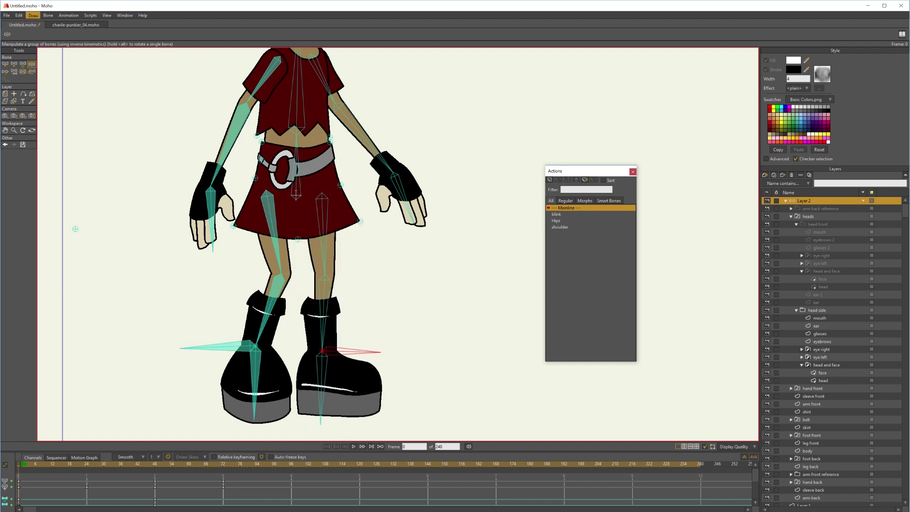
click(5, 65)
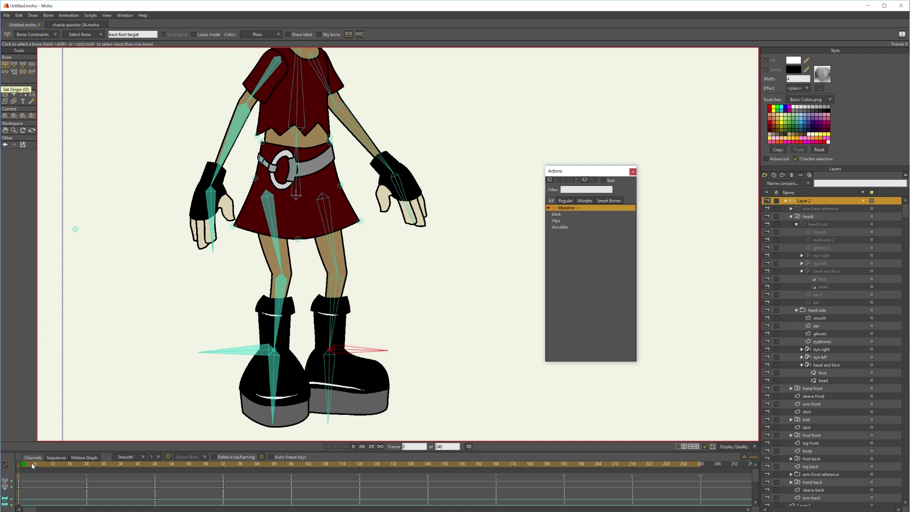
Zoom out to show the whole character and scrub the timeline to frame 17
scroll(200, 337, down, 1)
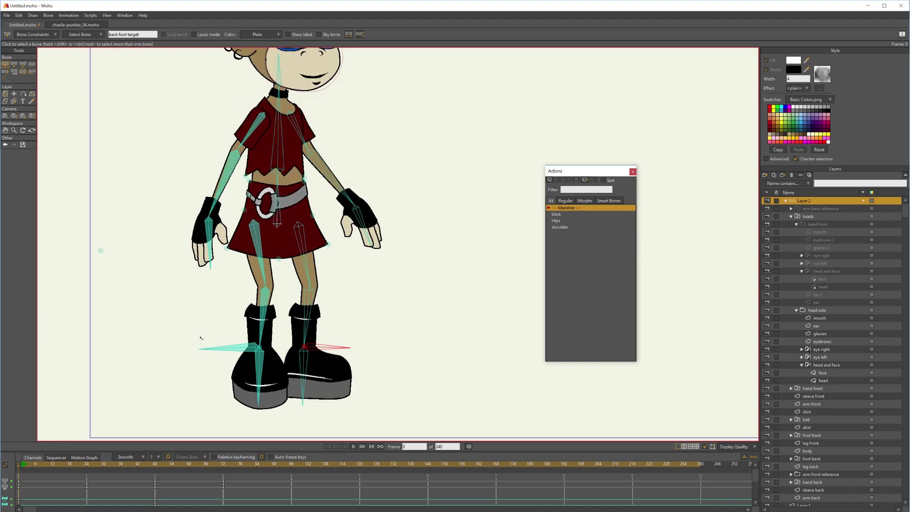
scroll(200, 338, down, 3)
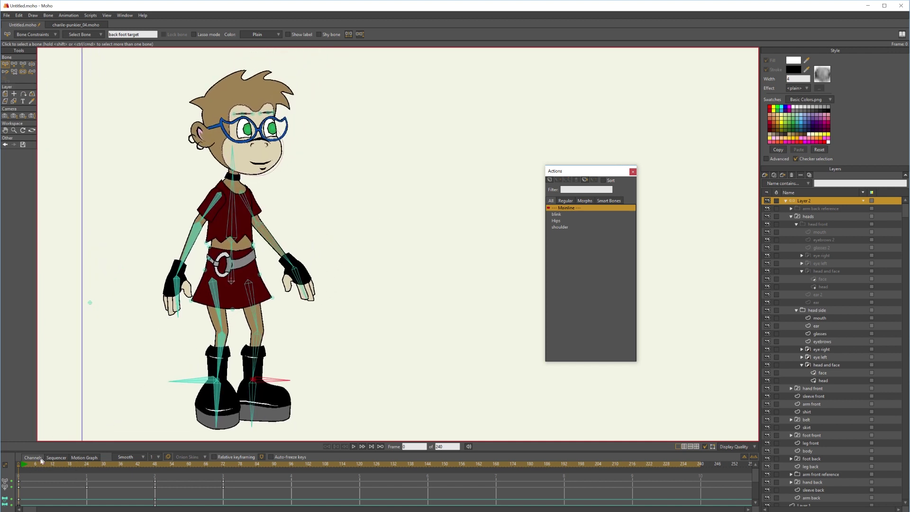
drag(34, 475, 101, 506)
Play the crouch, clear all animation from the layer and sub-layers, then go to frame 24
key(space)
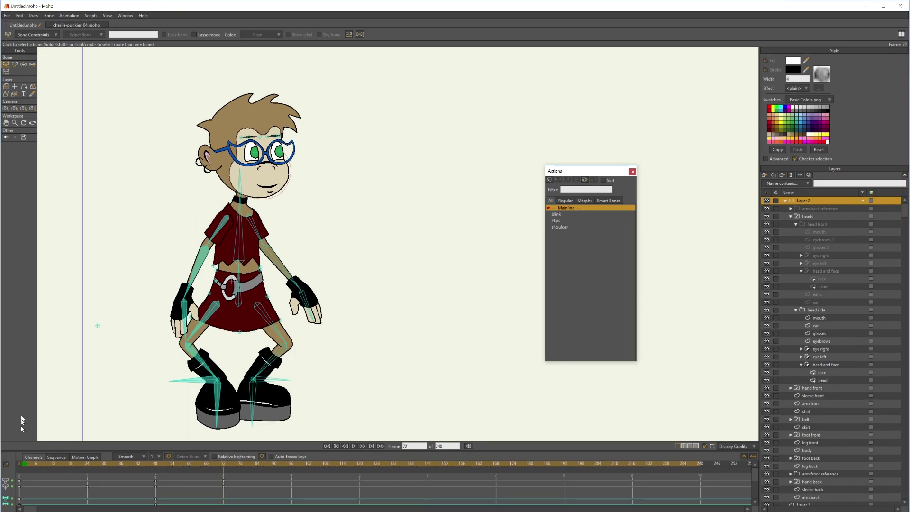
click(71, 16)
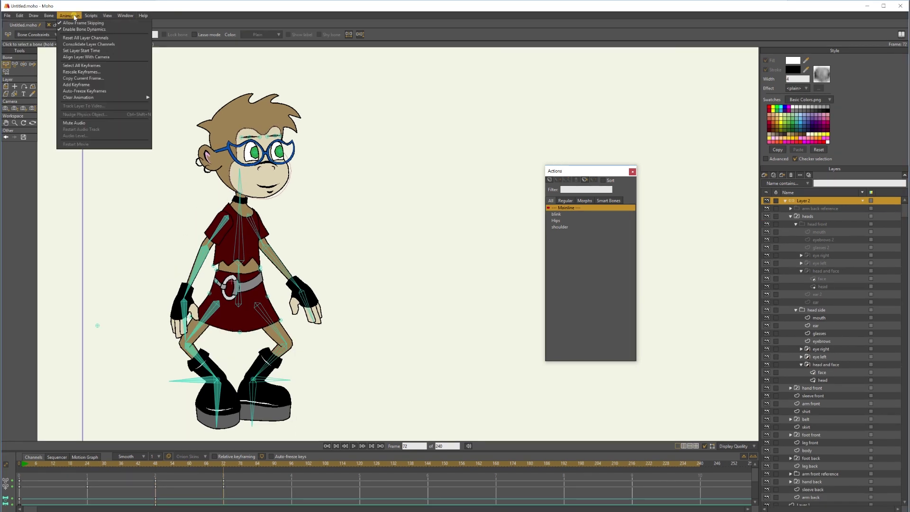
mouse_move(83, 99)
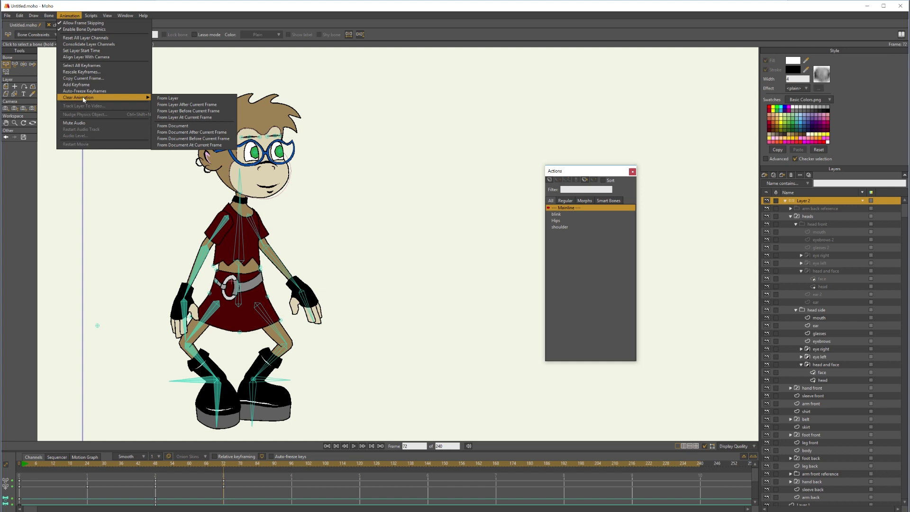
click(199, 100)
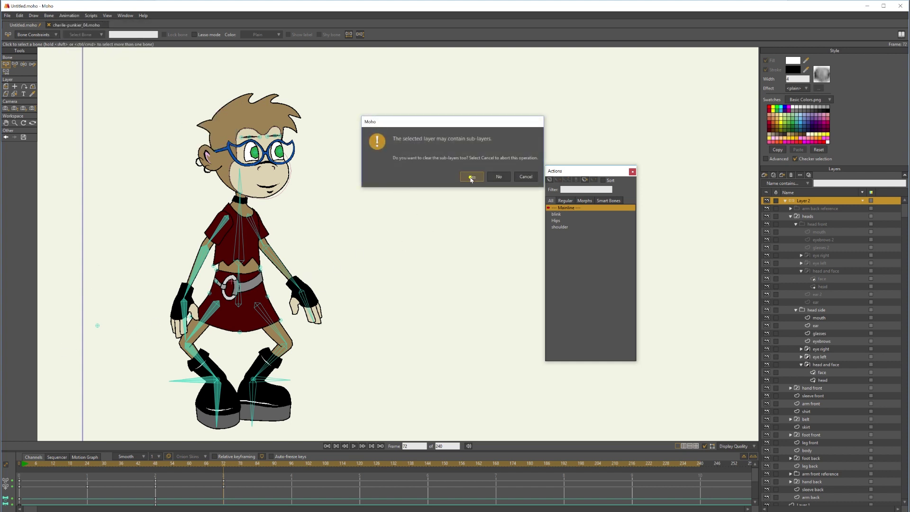
click(471, 178)
drag(60, 467, 19, 467)
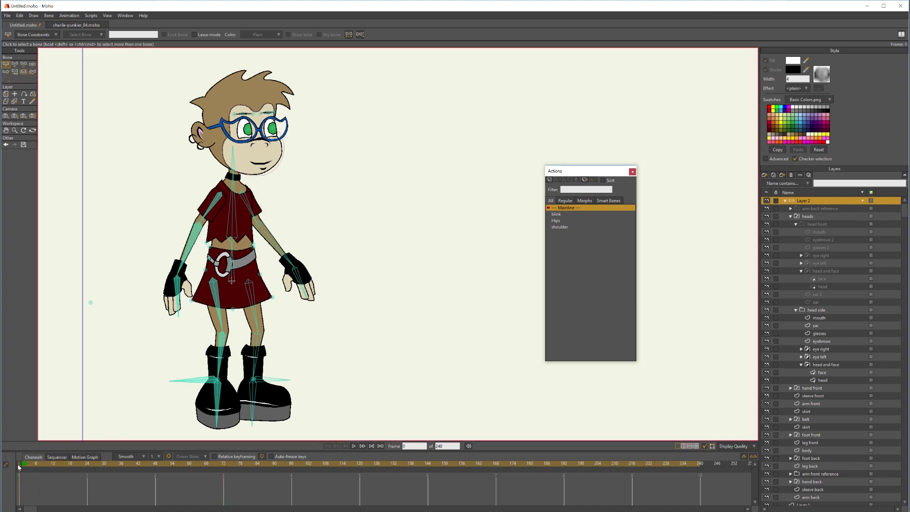
drag(19, 467, 87, 473)
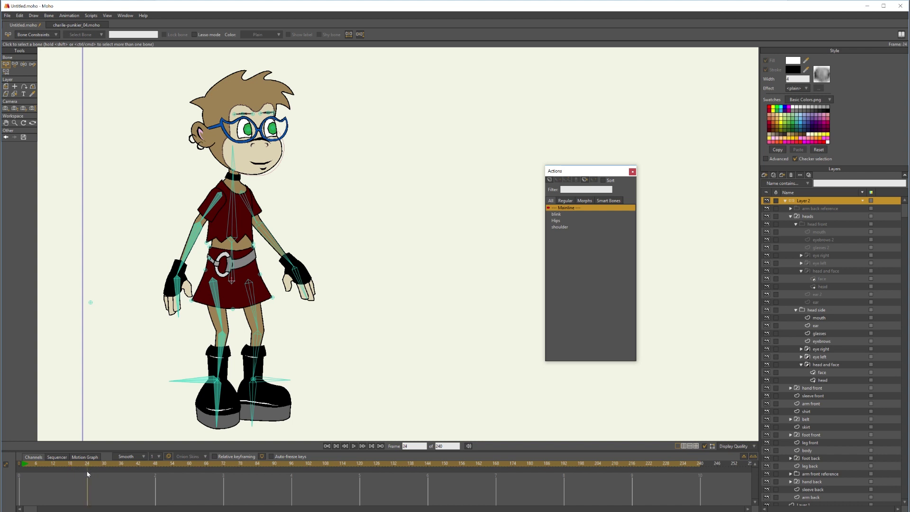
At frame 24, drag the body down with Transform Bone into a knee-bent crouch
click(15, 64)
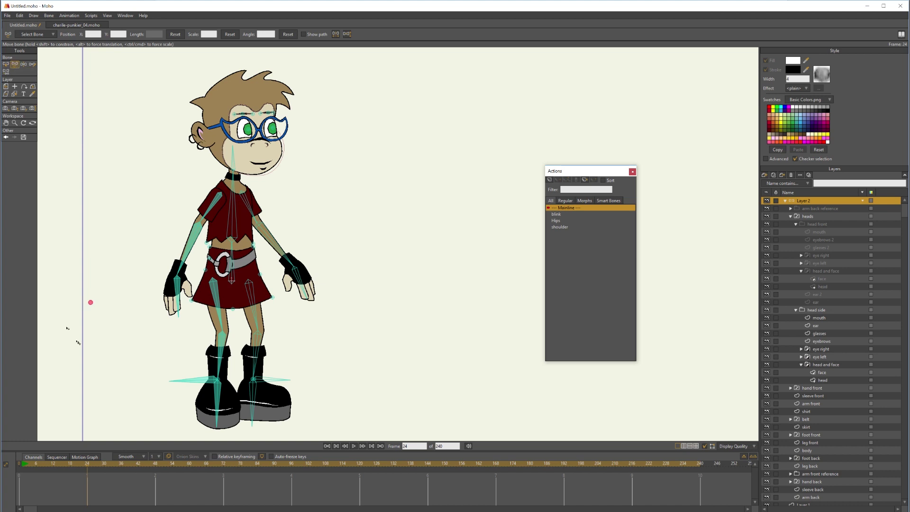
drag(90, 302, 95, 341)
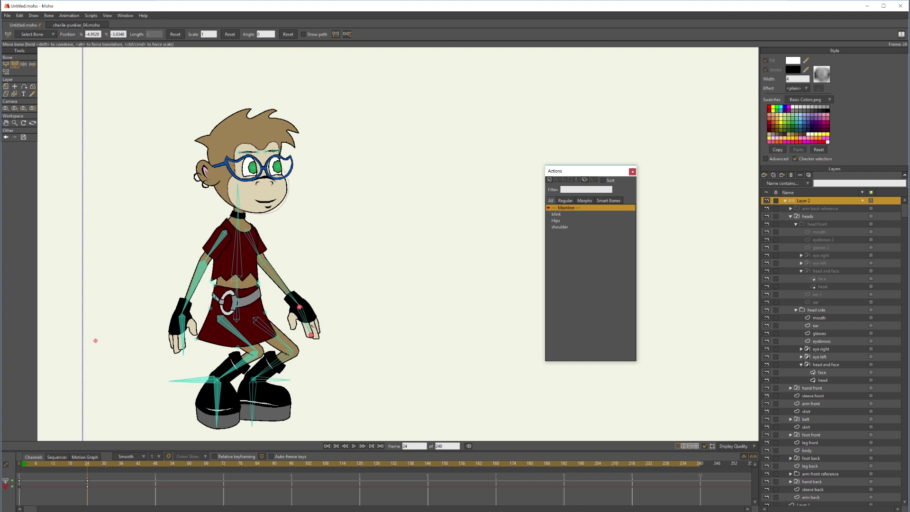
click(279, 339)
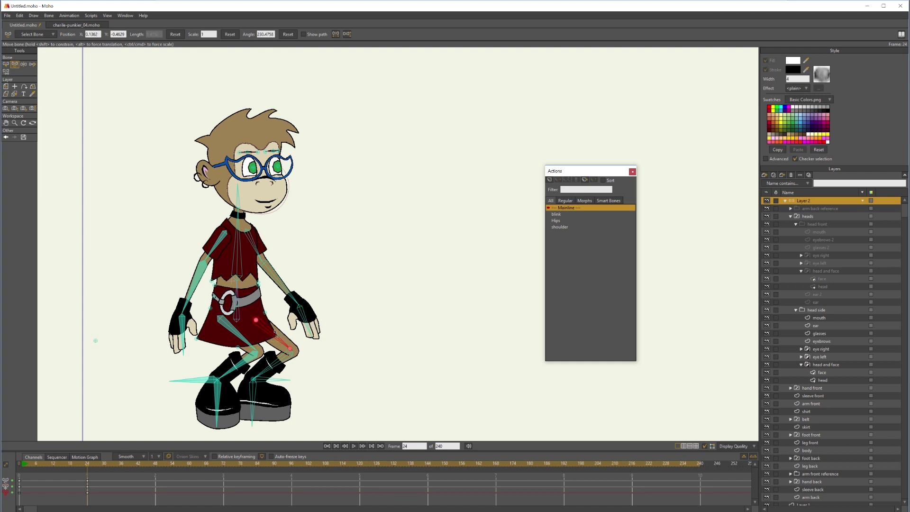
click(275, 332)
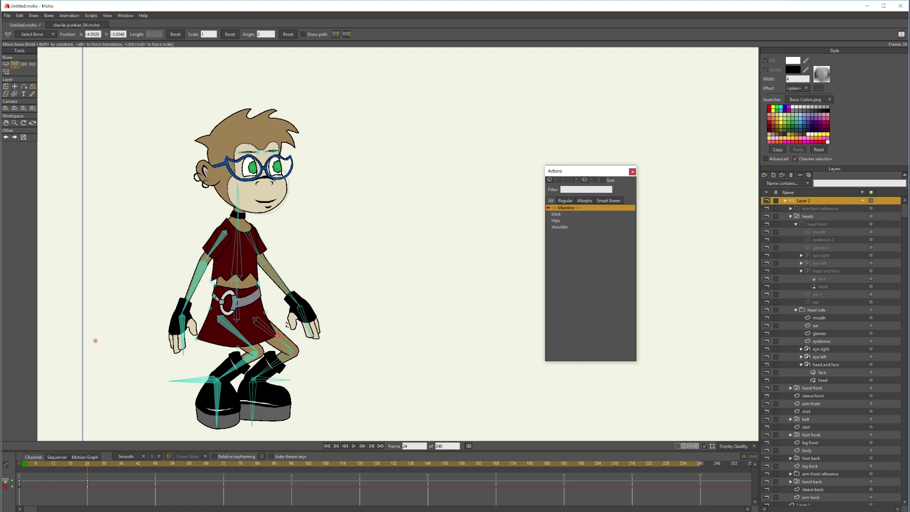
Drag the skirt's corner points to fit the crouched legs, then scrub to frame 48
scroll(275, 332, up, 5)
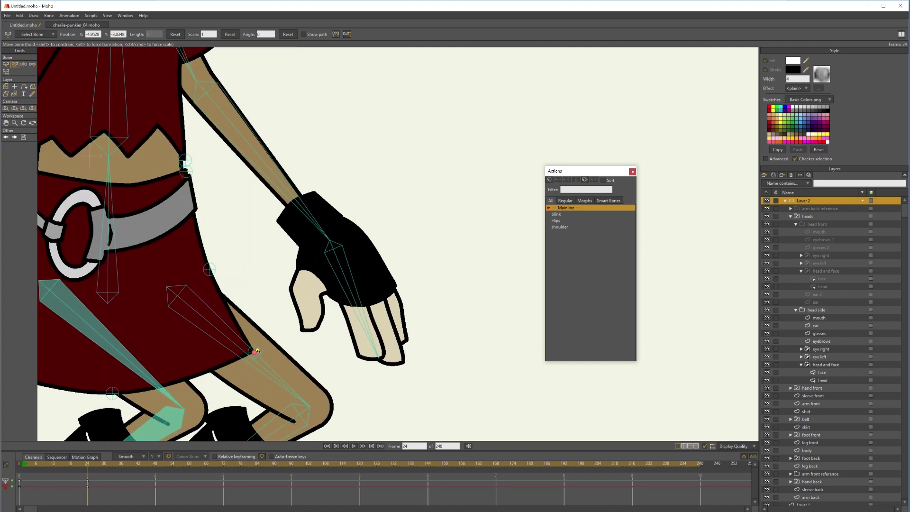
drag(256, 351, 211, 266)
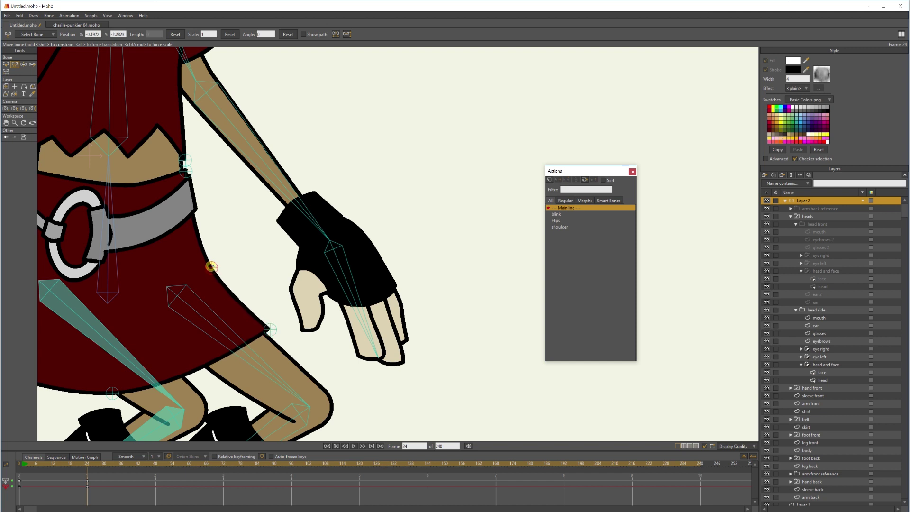
drag(275, 300, 484, 285)
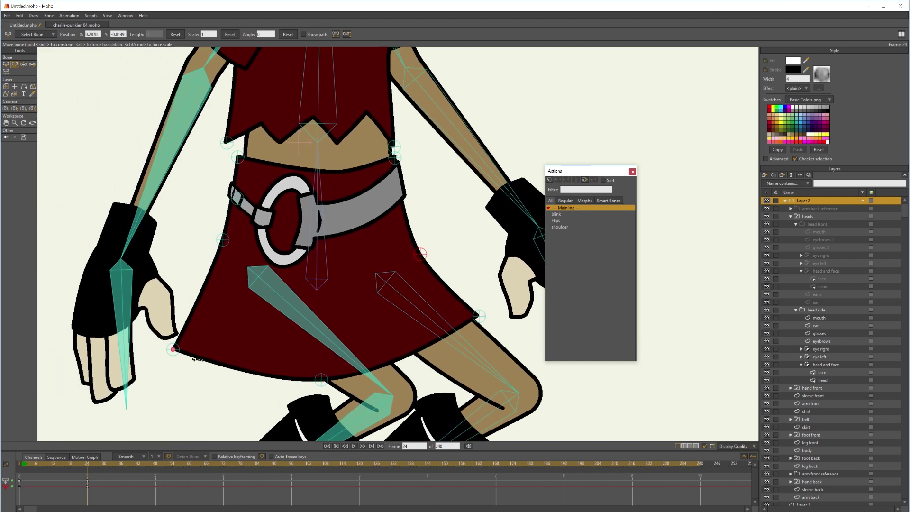
drag(193, 359, 239, 371)
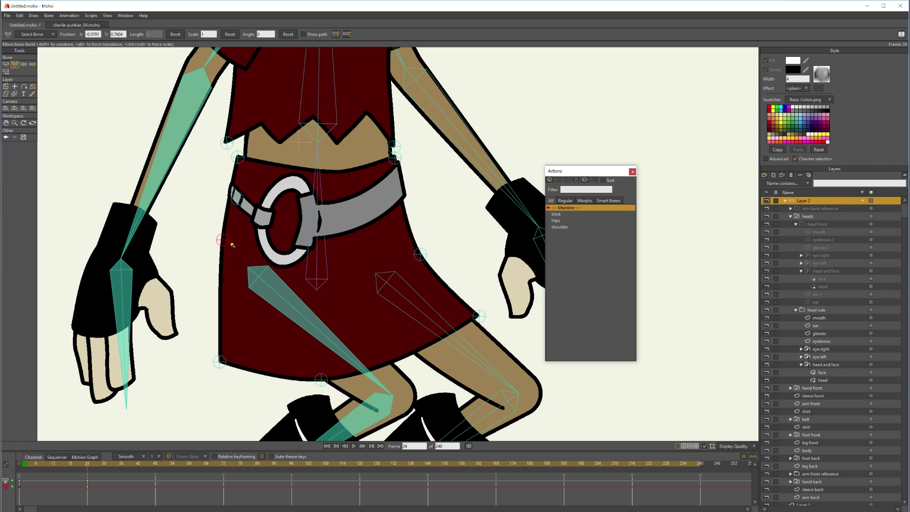
click(237, 221)
scroll(239, 205, down, 6)
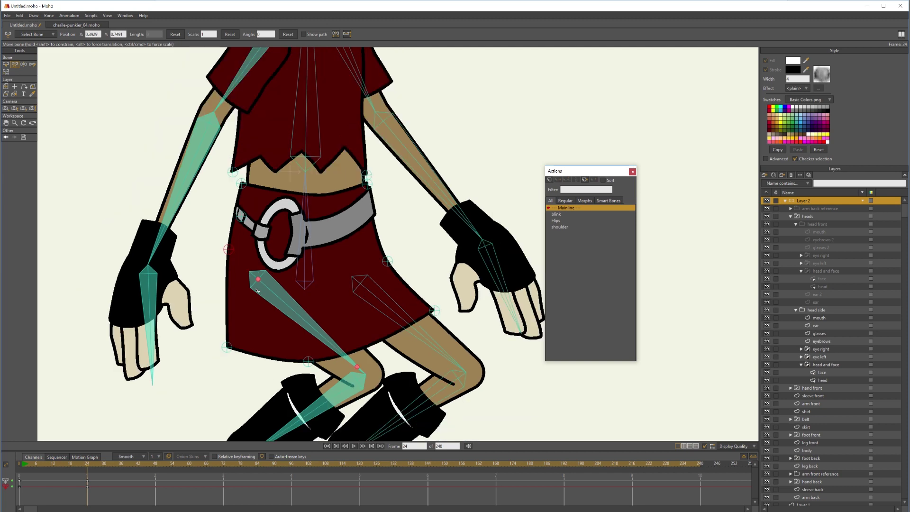
click(185, 378)
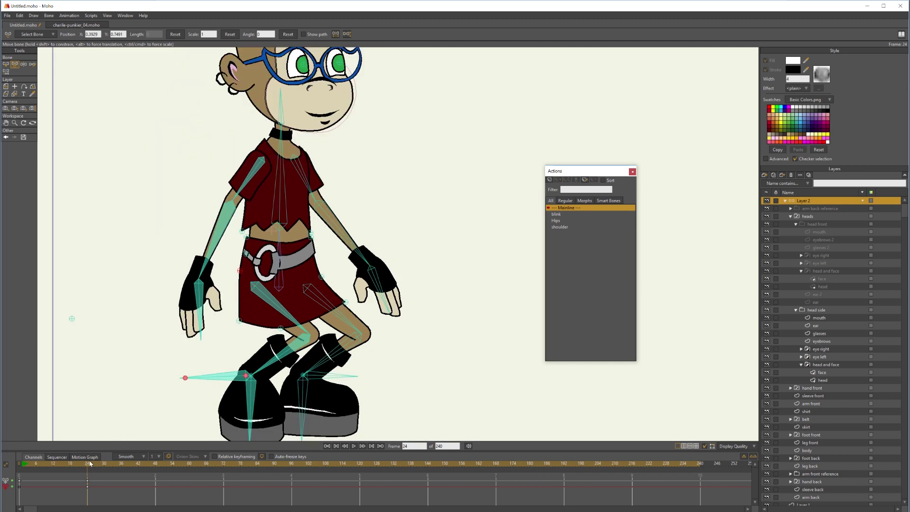
drag(88, 464, 162, 484)
Raise the root bone at frame 48 so the legs straighten
click(72, 319)
drag(72, 319, 67, 261)
click(195, 252)
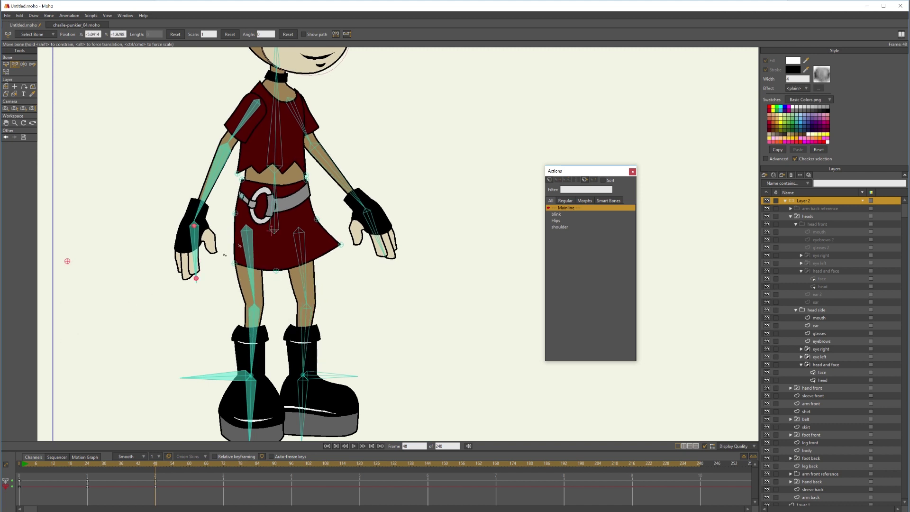
Reset the selected skirt bones' positions, then check the pose at frames 38 and 14
click(5, 64)
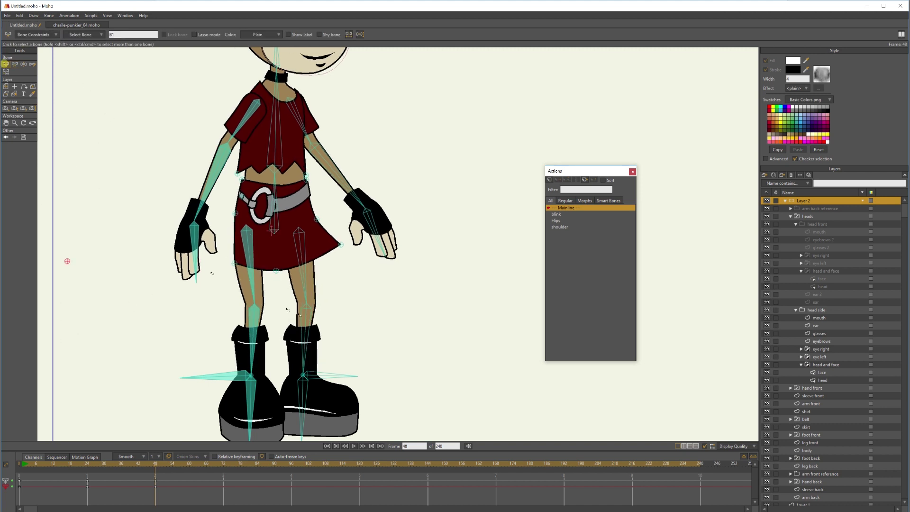
click(234, 264)
drag(291, 284, 269, 259)
click(341, 245)
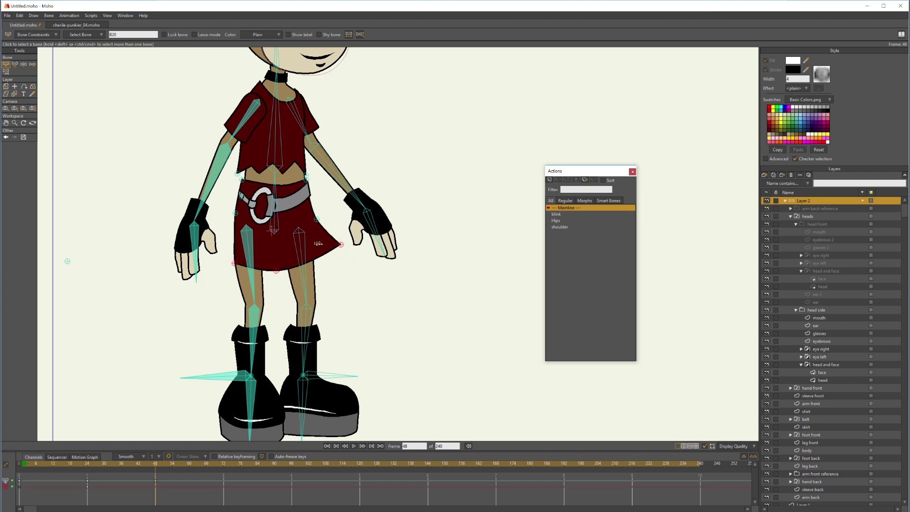
click(227, 214)
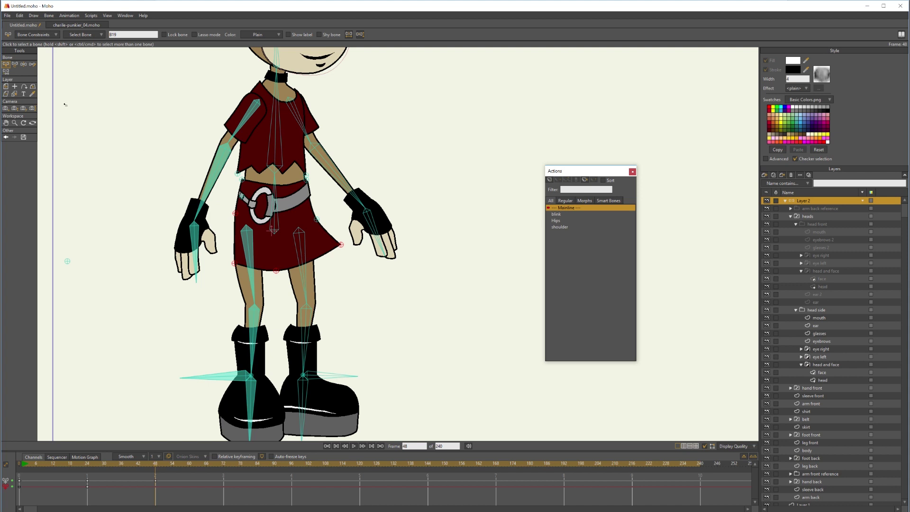
click(15, 64)
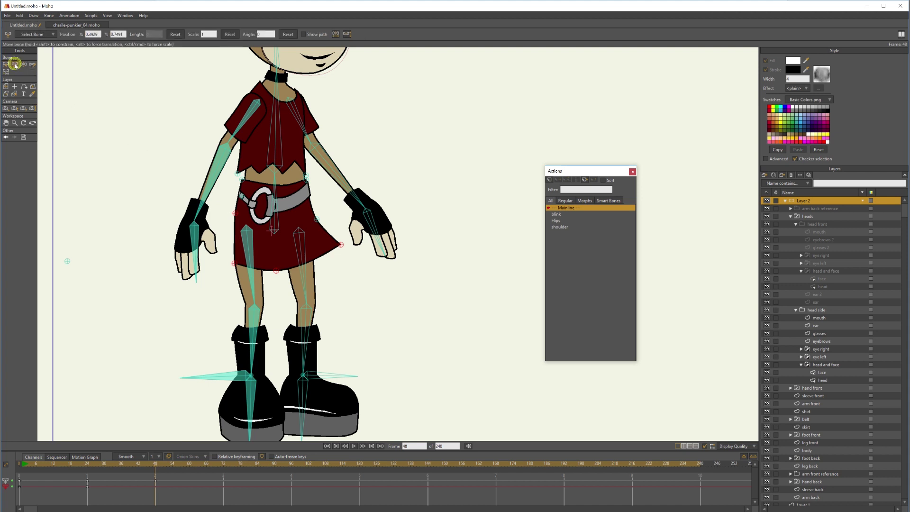
click(175, 34)
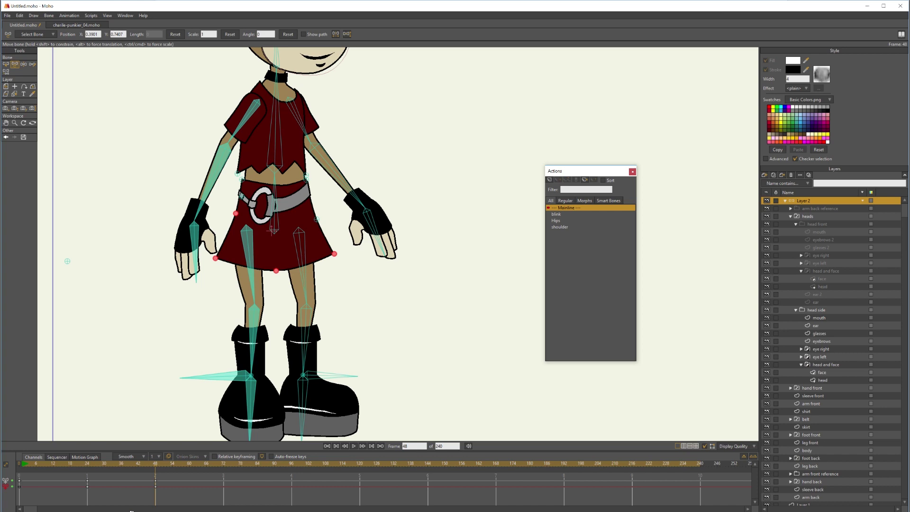
mouse_move(154, 476)
mouse_down()
mouse_move(127, 479)
mouse_move(165, 489)
mouse_up()
drag(105, 472, 224, 493)
At frame 72, drag the root control bone down so the knees bend slightly
click(67, 263)
click(71, 269)
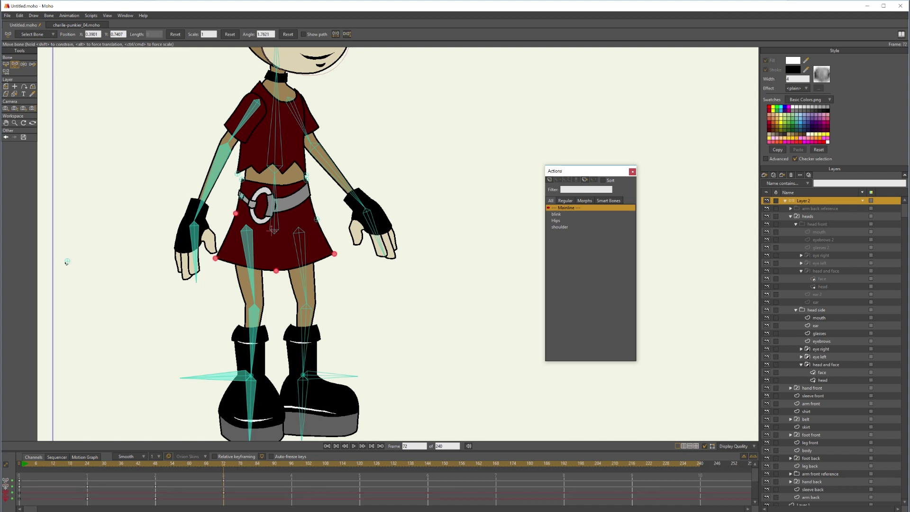
click(67, 262)
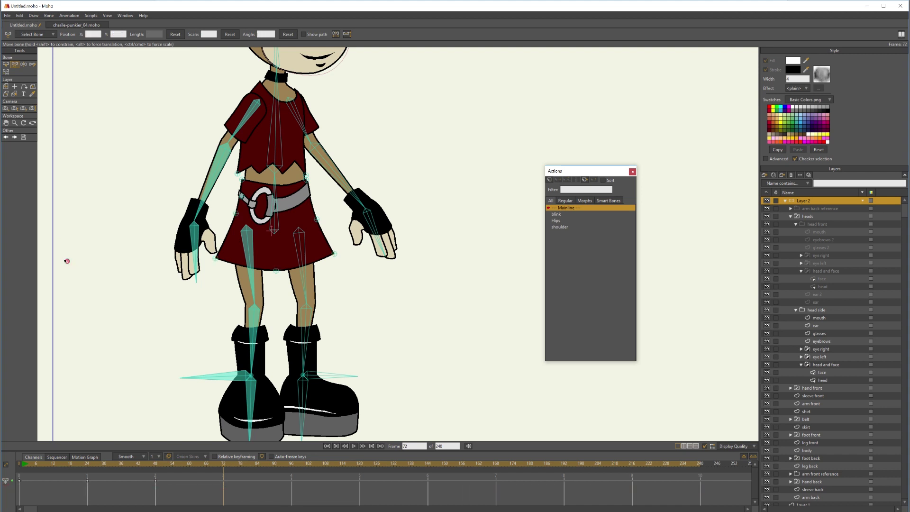
drag(68, 261, 71, 293)
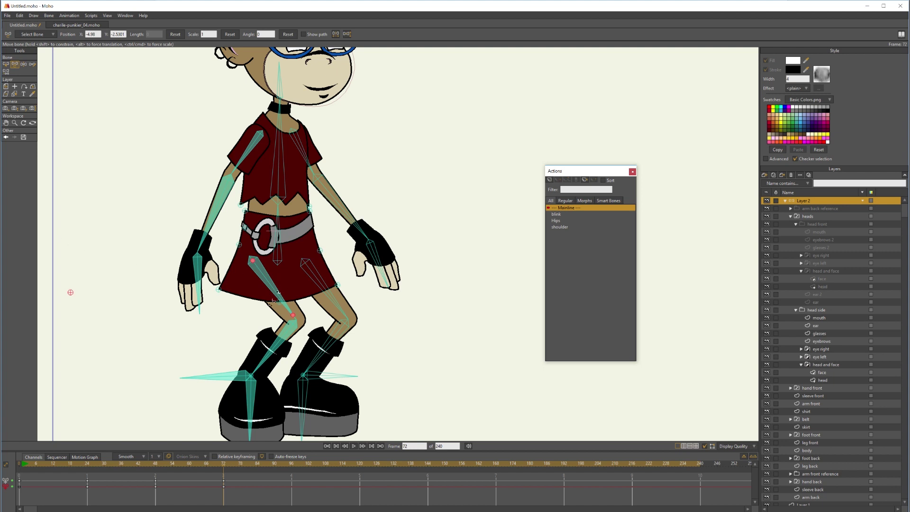
Drag the left shin bone to flip its knee outward at frame 72, checking frame 59
click(6, 64)
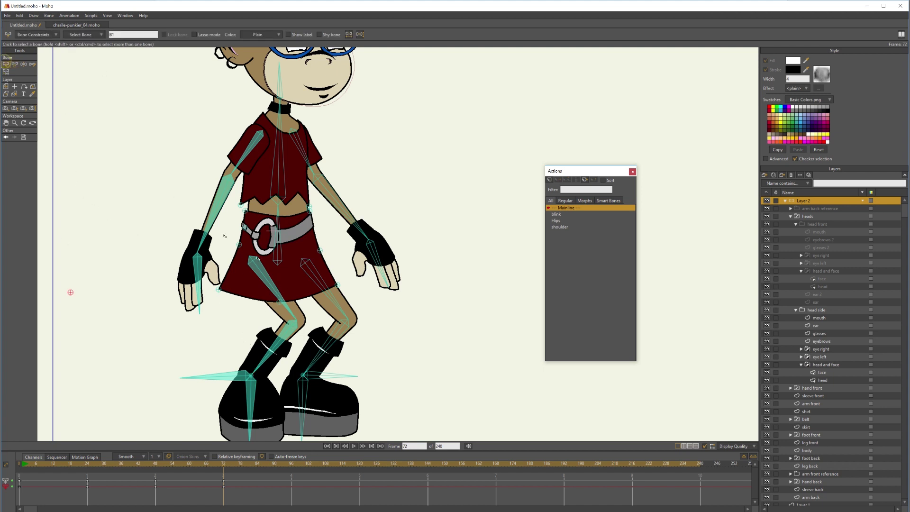
click(283, 335)
click(15, 64)
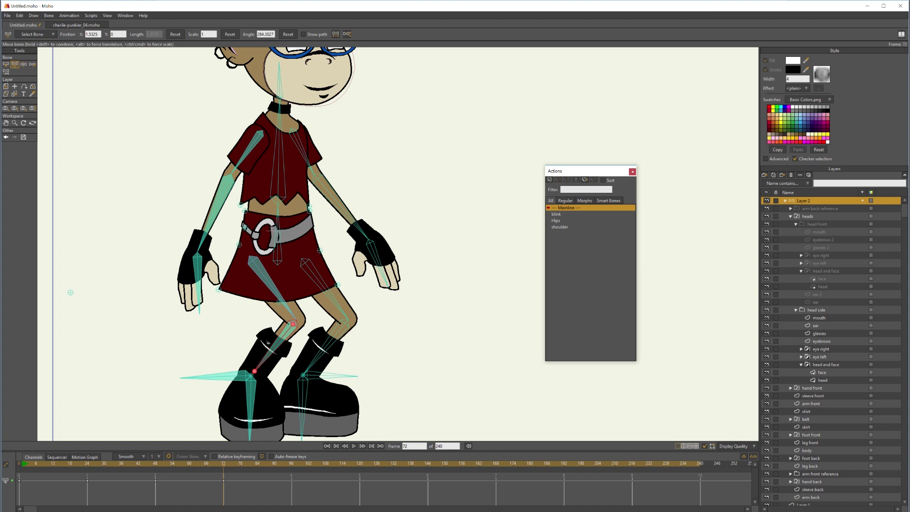
click(267, 342)
drag(279, 339, 286, 337)
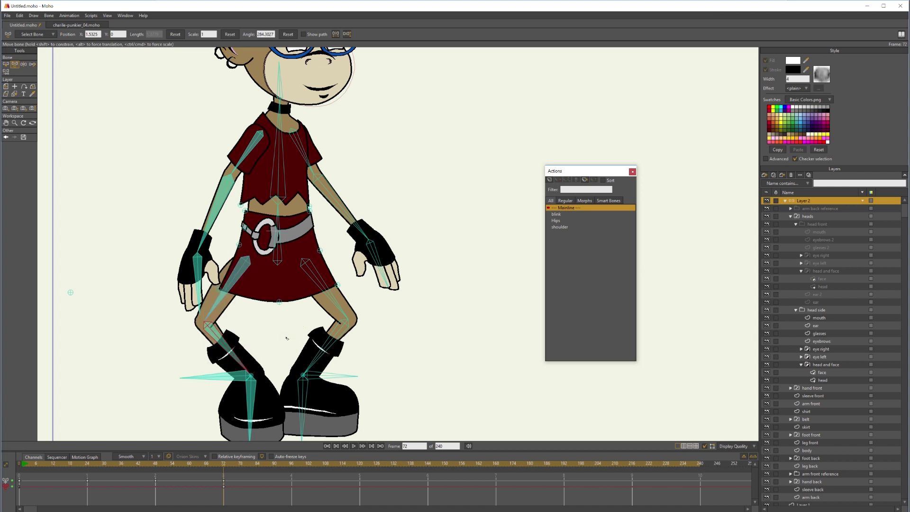
click(288, 337)
click(185, 377)
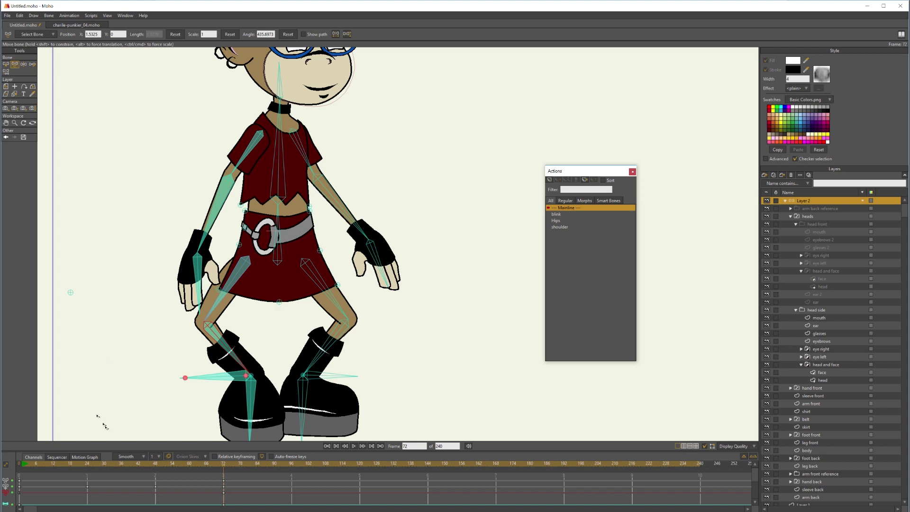
mouse_move(223, 465)
mouse_down()
mouse_move(186, 468)
mouse_move(232, 475)
mouse_move(199, 473)
mouse_move(237, 469)
mouse_move(201, 462)
mouse_move(225, 464)
mouse_up()
Undo and redo the knee flip to compare, then scrub through to frame 80
click(224, 350)
key(ctrl+z)
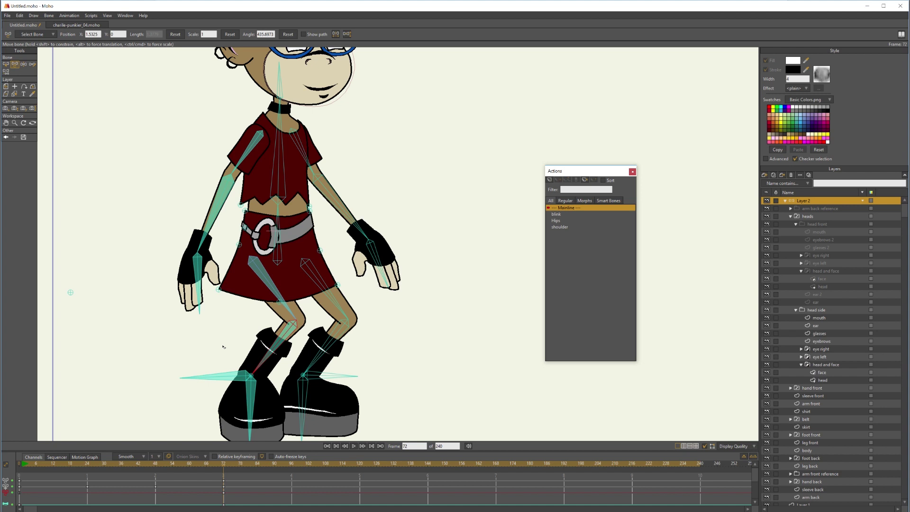
key(ctrl+shift+z)
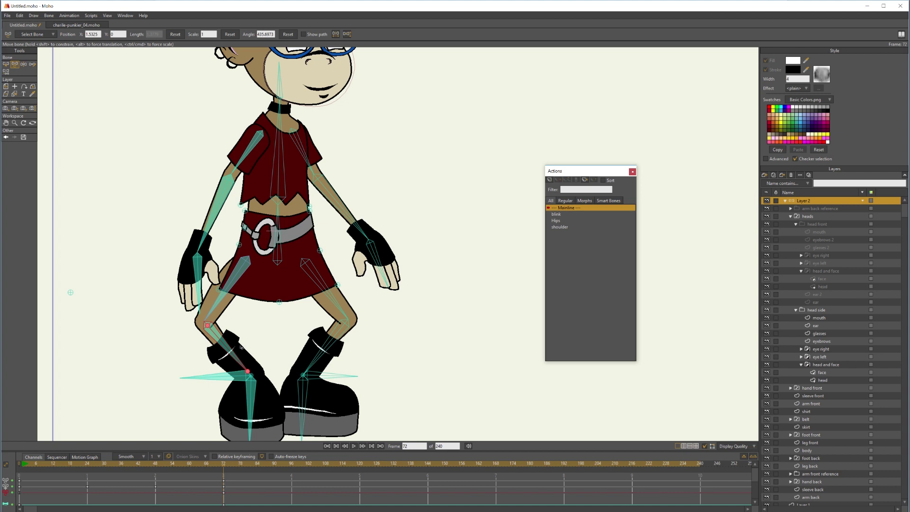
click(234, 290)
click(239, 245)
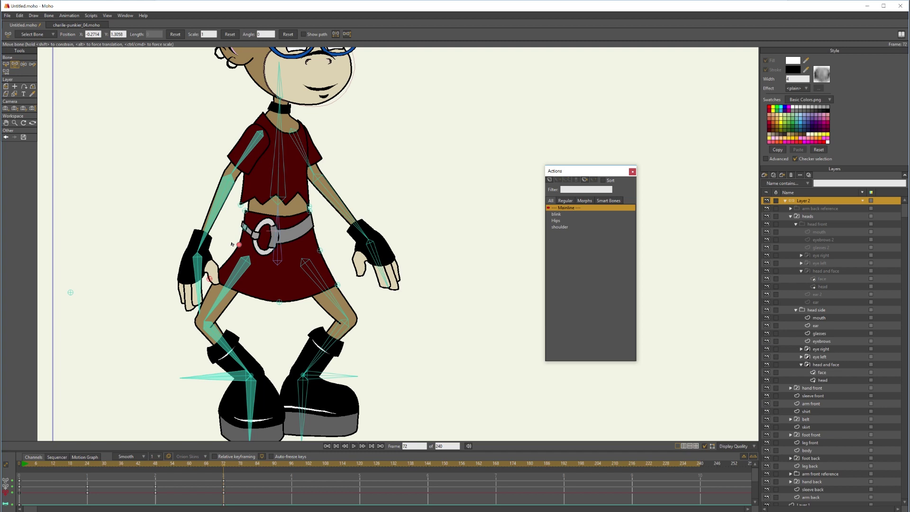
click(235, 242)
drag(222, 467, 224, 500)
Delete the left shin bone's frame-72 keyframe, then scrub back to an earlier frame
click(6, 64)
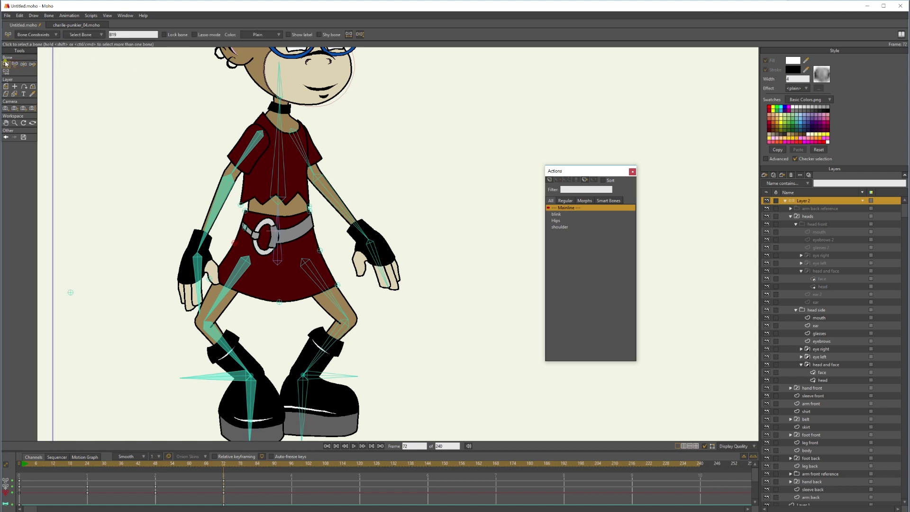
click(235, 343)
click(223, 492)
key(Delete)
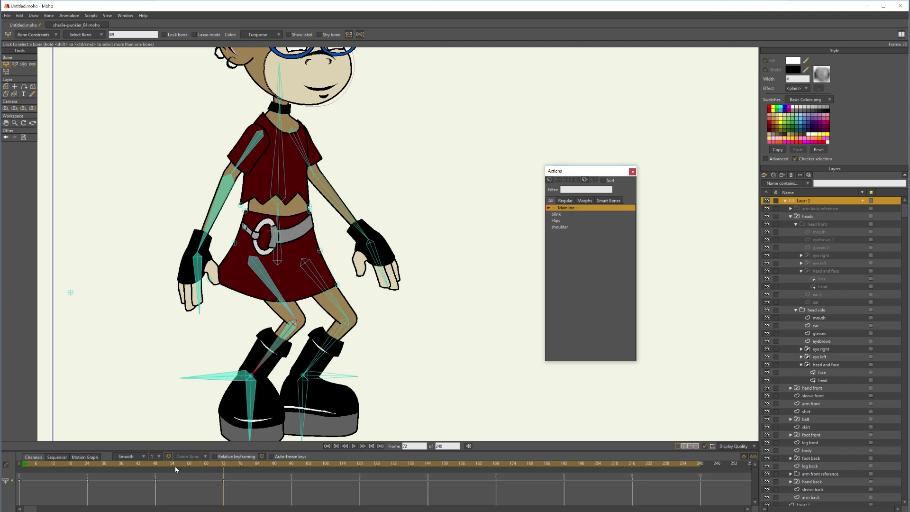
drag(173, 464, 156, 472)
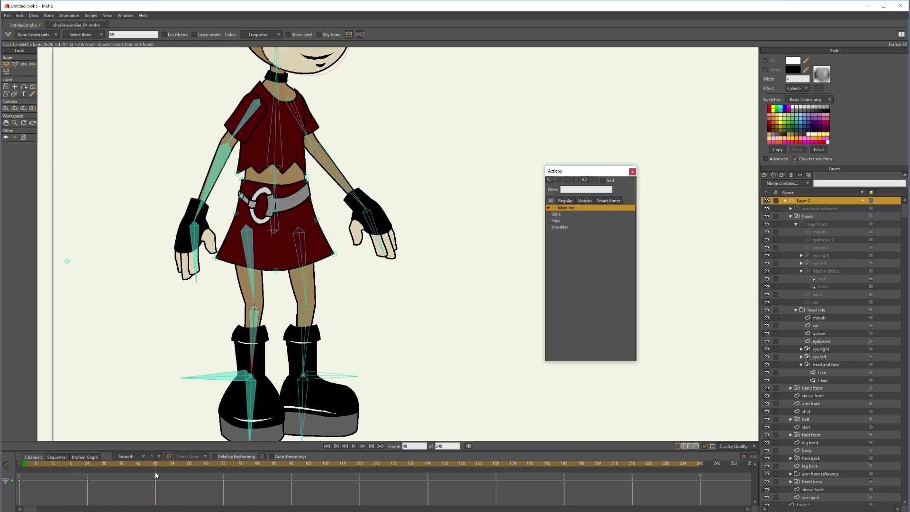
Raise the hips at frame 48, key both leg bones, then scrub toward frame 67
click(15, 65)
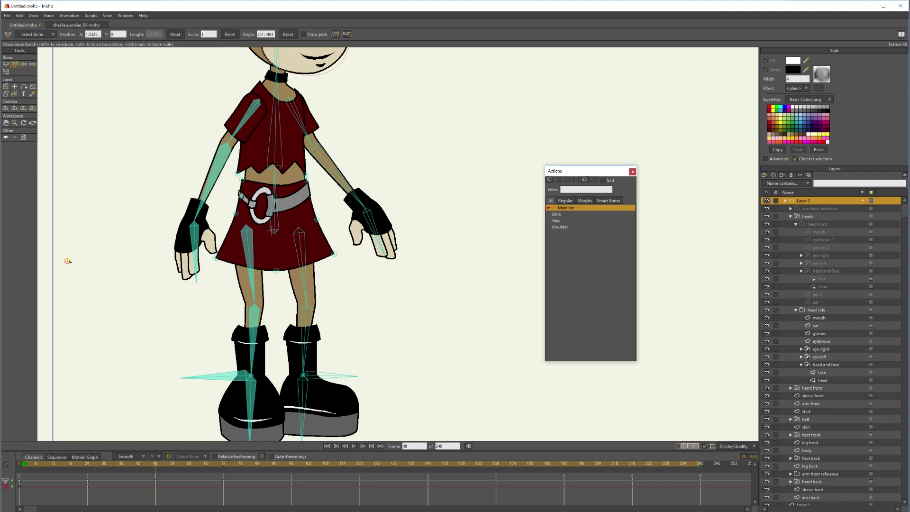
drag(67, 259, 69, 260)
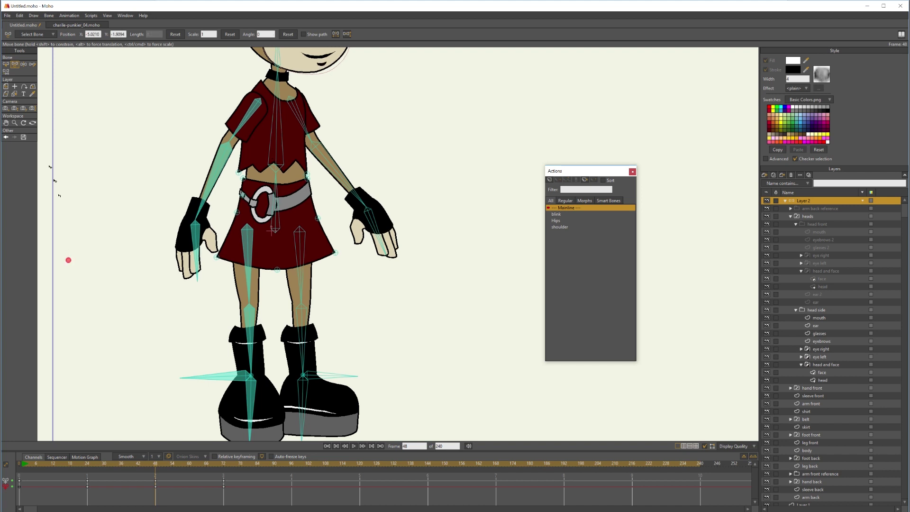
click(6, 64)
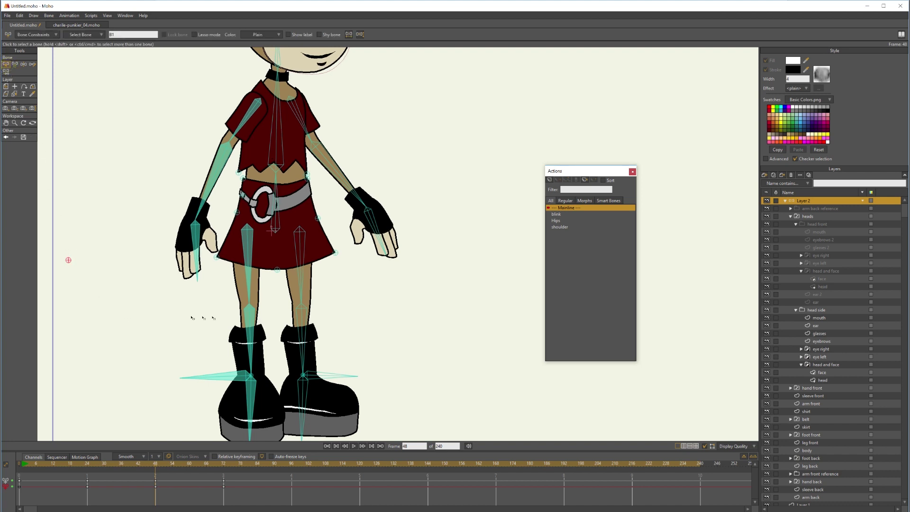
click(251, 324)
click(14, 64)
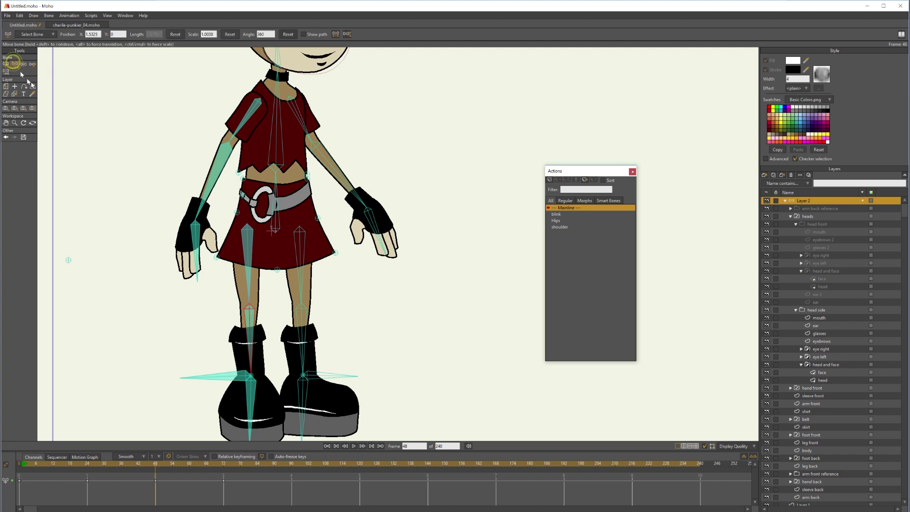
click(237, 330)
click(287, 335)
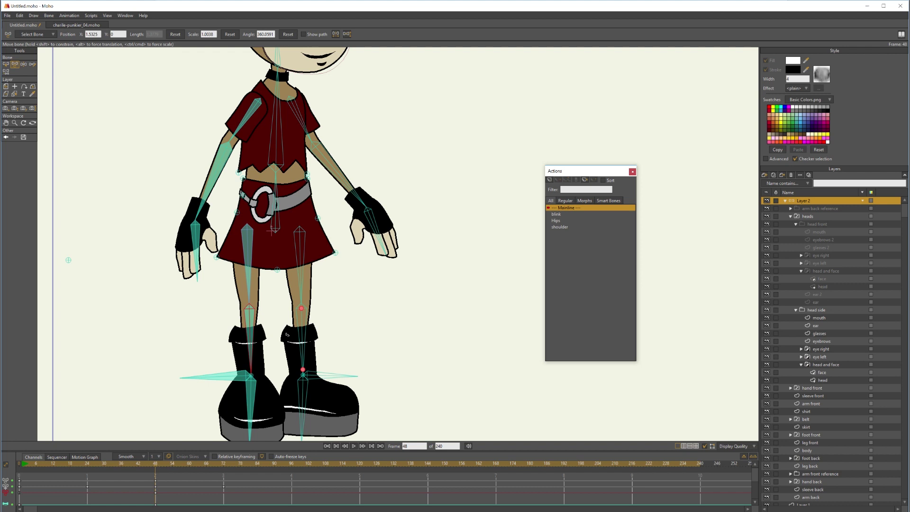
click(186, 377)
drag(156, 467, 222, 488)
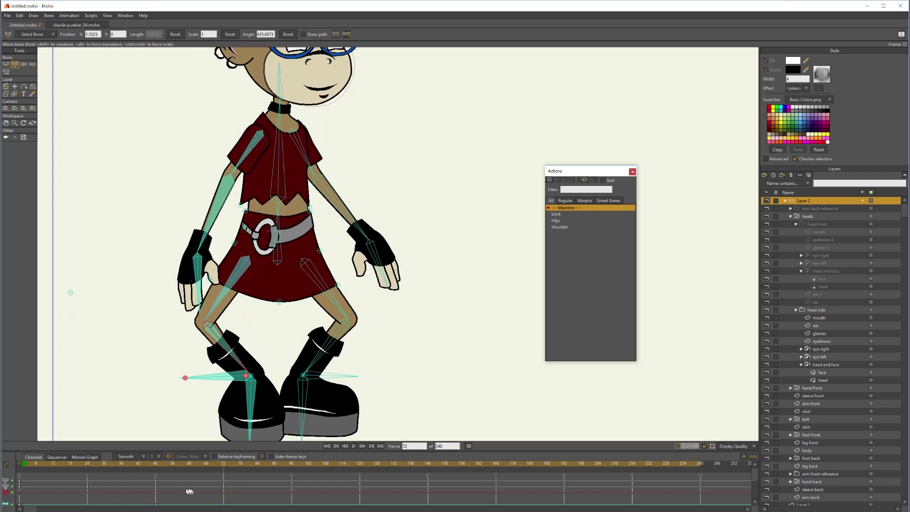
At frame 33, select the left shin bone, then scrub between frames 48 and 0
click(112, 482)
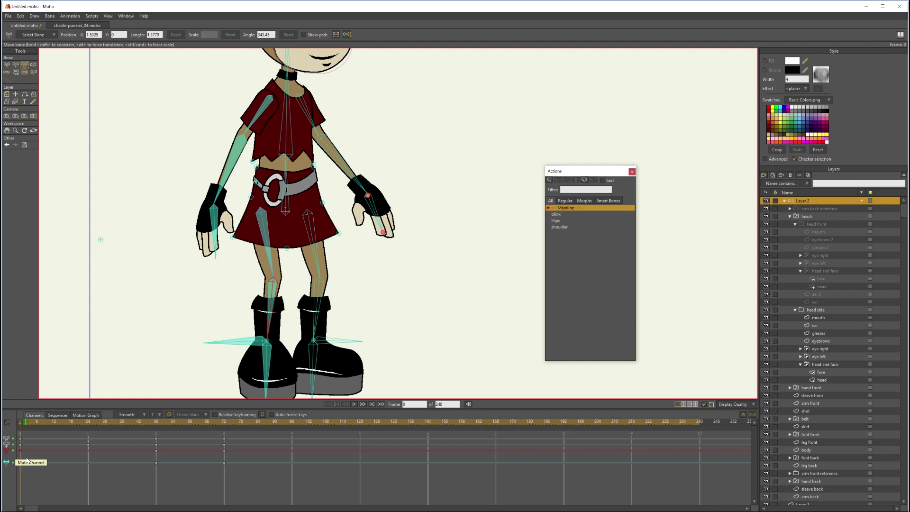
click(269, 302)
key(b)
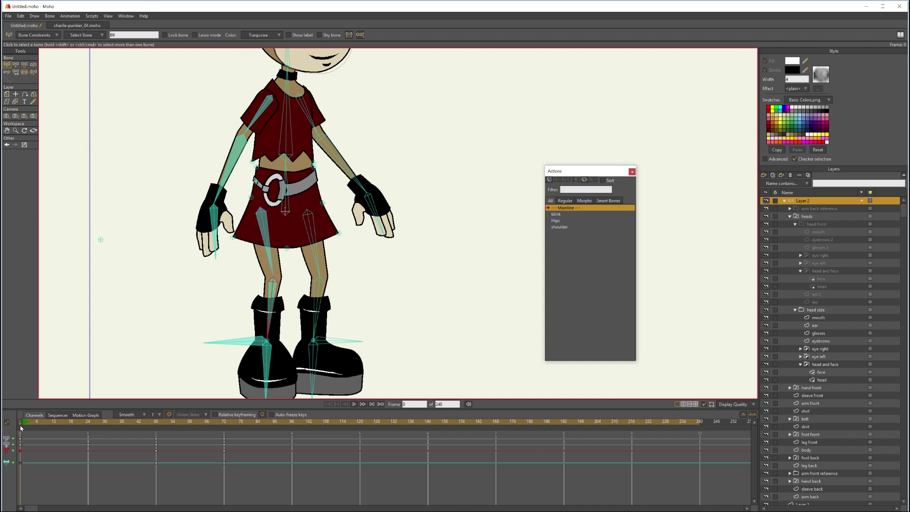
click(156, 424)
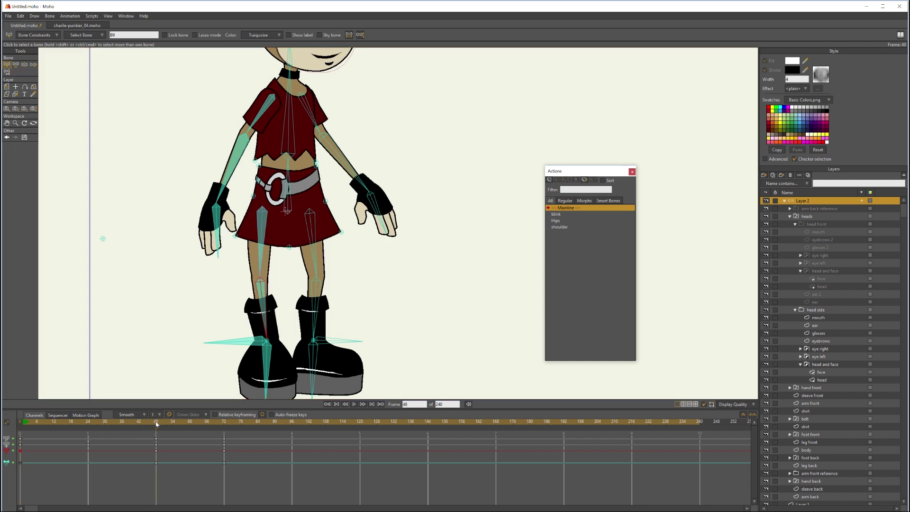
drag(41, 427, 56, 442)
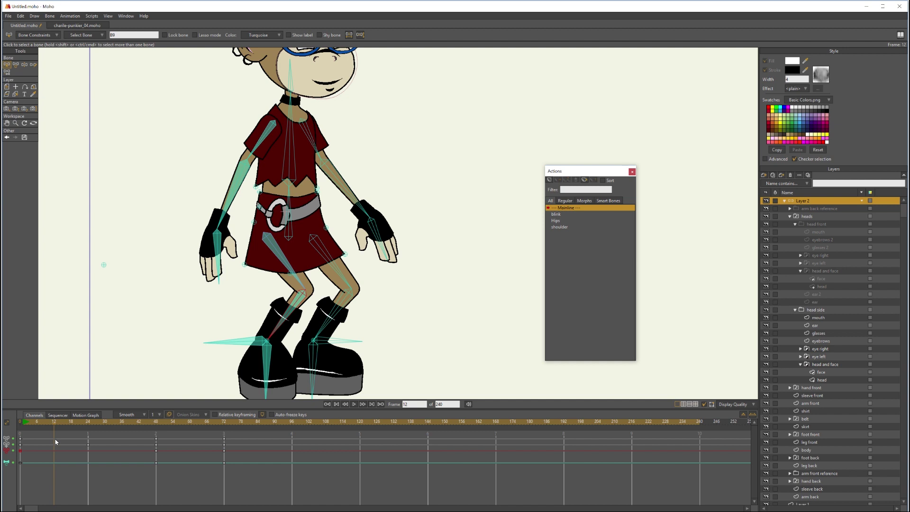
With Transform Bone active, step through frames 9, 15, 13 and 45 watching the bone's Angle
drag(55, 441, 45, 443)
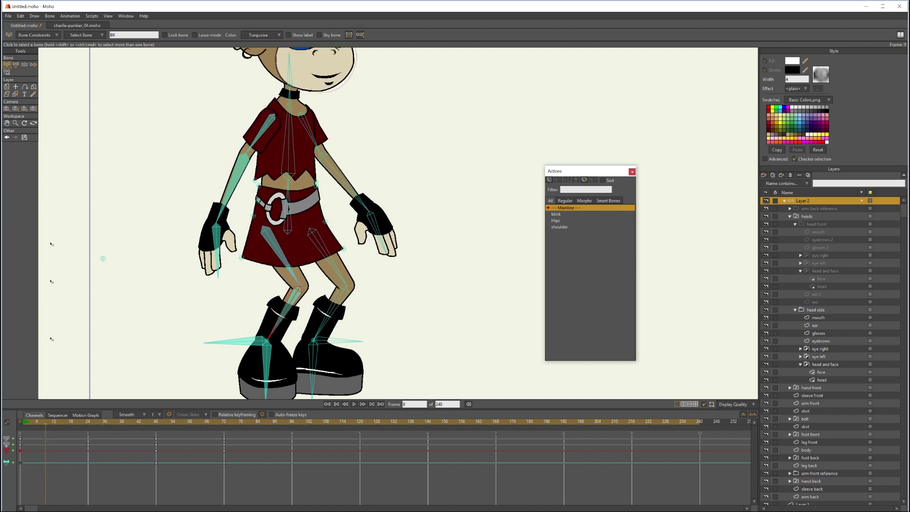
click(16, 65)
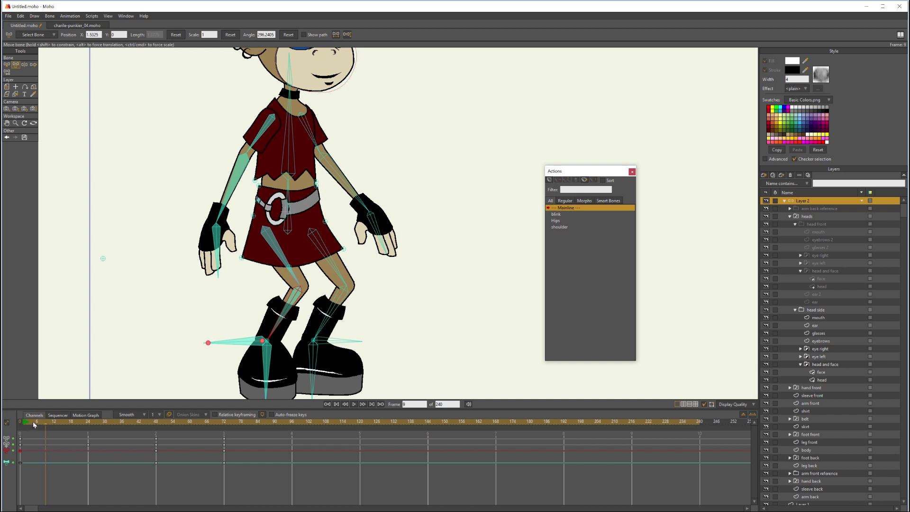
drag(33, 421, 60, 458)
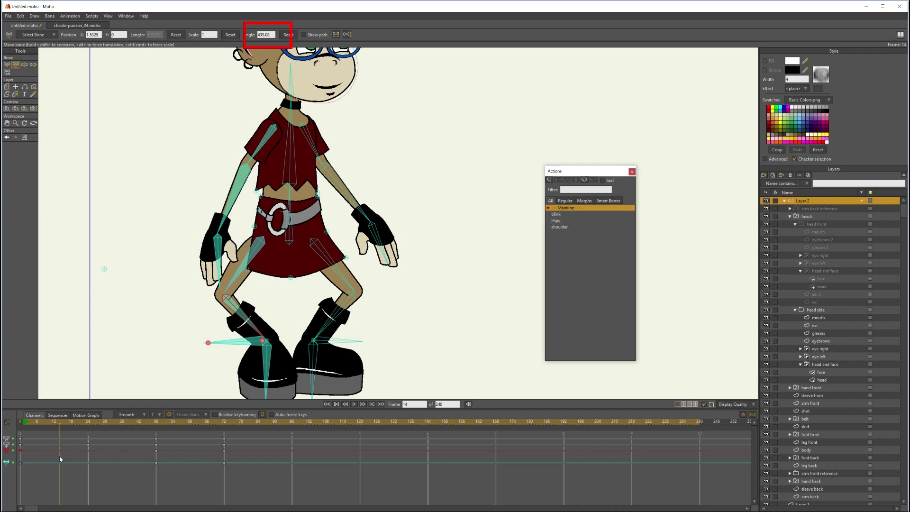
drag(61, 458, 21, 465)
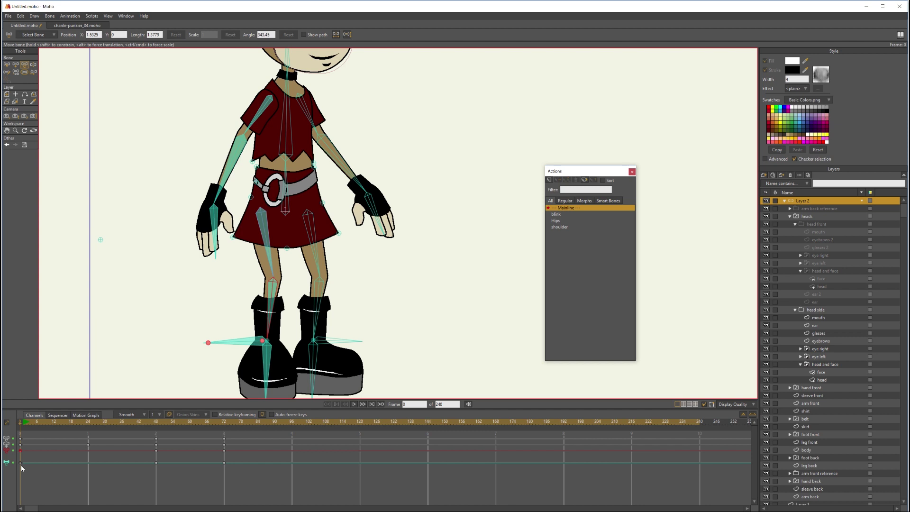
drag(21, 465, 154, 476)
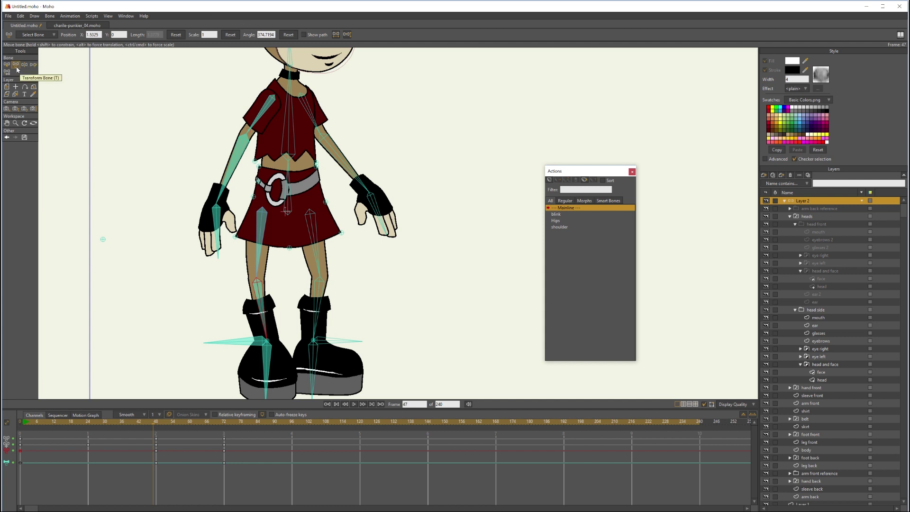
Reset the left leg bone's Angle at frame 47, then scrub back to the start
click(290, 35)
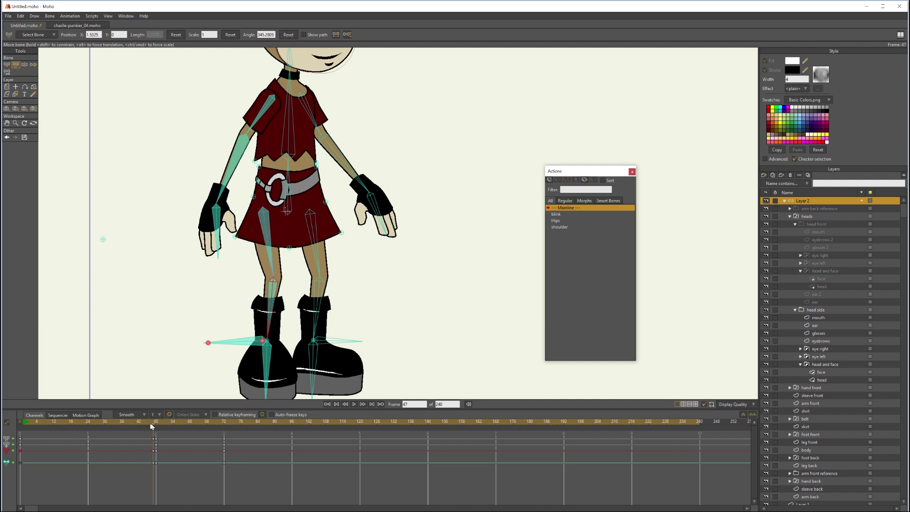
drag(151, 427, 21, 503)
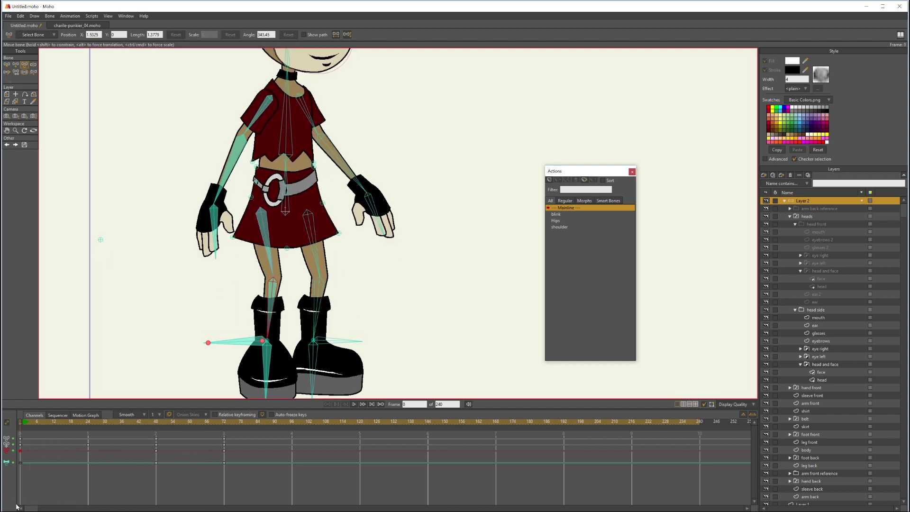
click(126, 436)
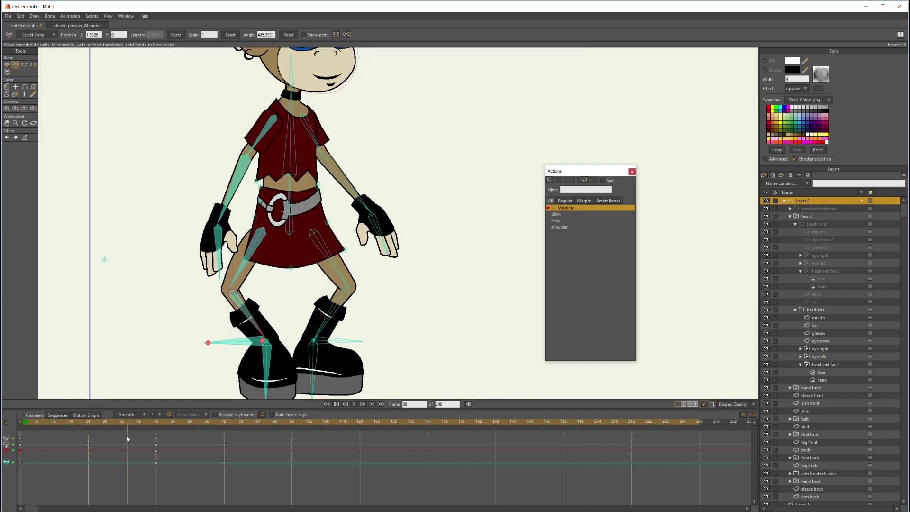
drag(127, 436, 18, 456)
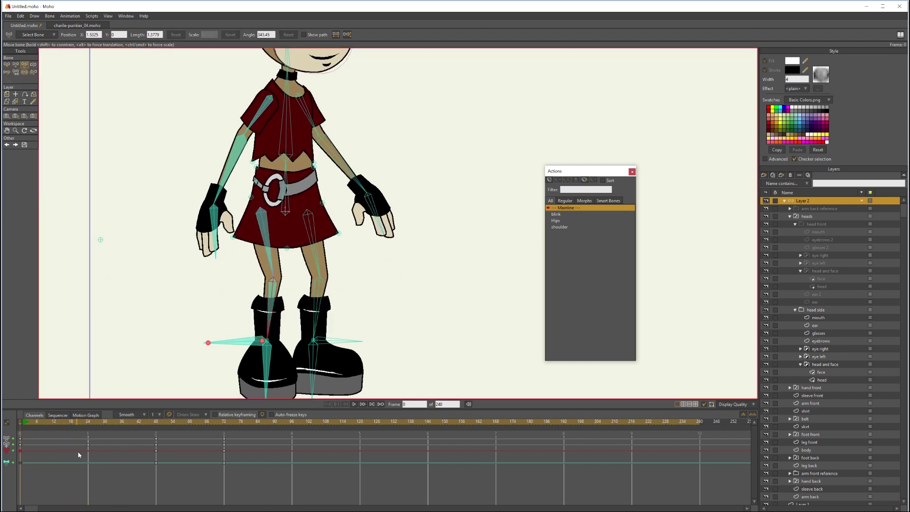
drag(230, 457, 19, 453)
right_click(157, 453)
key(Escape)
drag(30, 420, 153, 495)
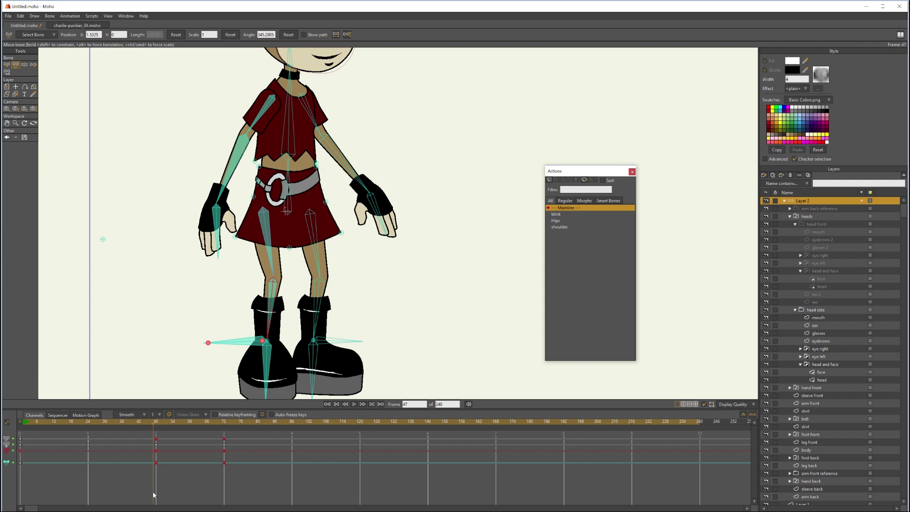
drag(154, 495, 19, 498)
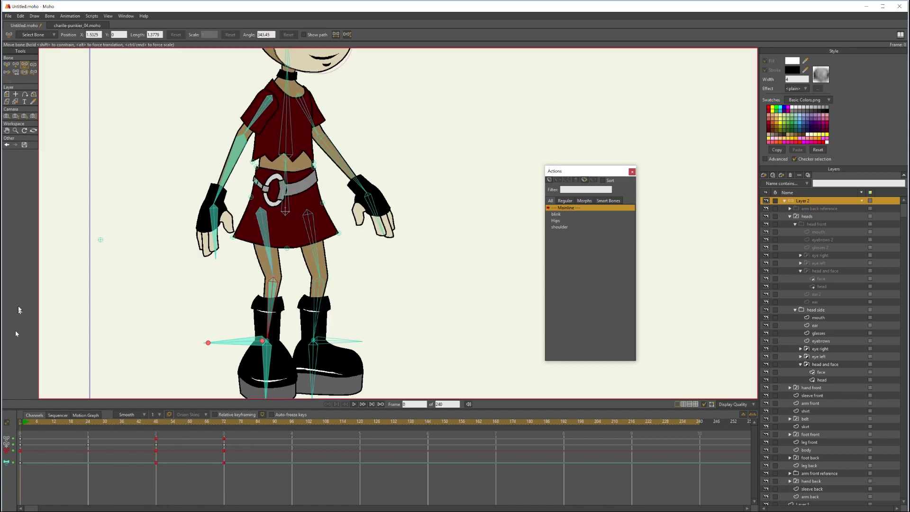